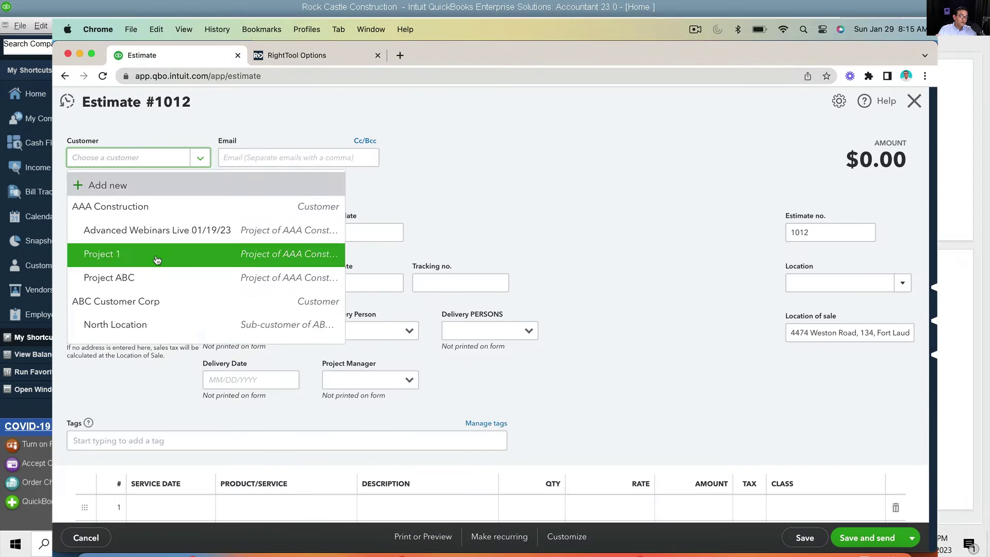
# Step: Fill Estimate 1012's line with 00 Project:00.3 Sub Labor, Accounts Receivable class, amount 100, then save and close
pyautogui.click(157, 259)
pyautogui.scroll(-5, 309, 308)
pyautogui.click(279, 252)
pyautogui.click(248, 377)
pyautogui.click(822, 252)
pyautogui.click(687, 360)
pyautogui.click(692, 252)
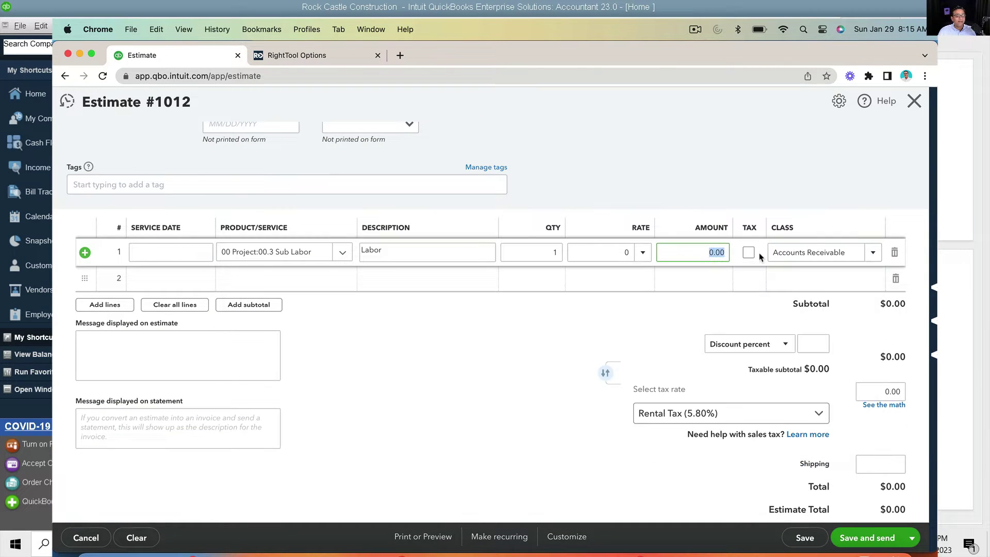
pyautogui.write('100')
pyautogui.click(912, 538)
pyautogui.click(856, 516)
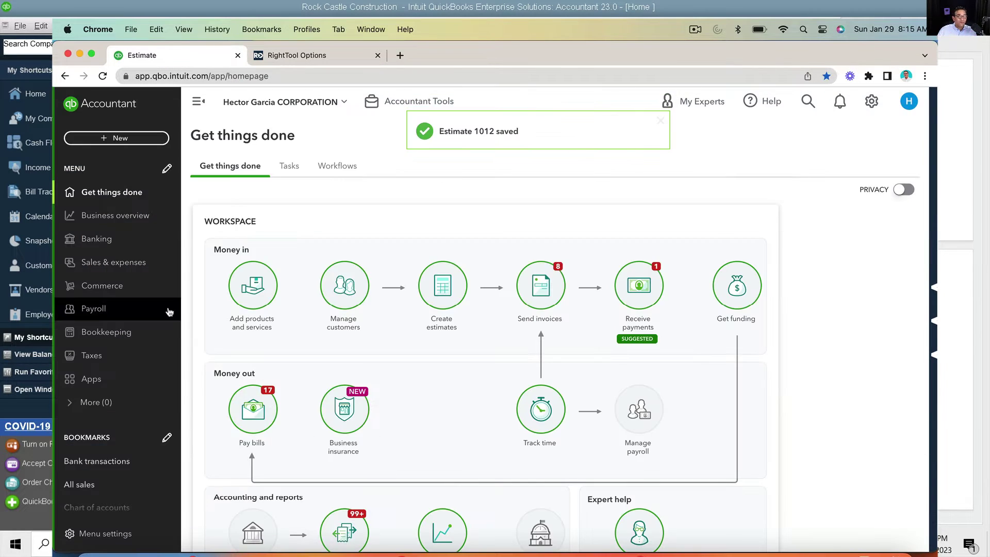
# Step: Open the Profit and Loss report from the Reports list
pyautogui.click(115, 215)
pyautogui.click(111, 206)
pyautogui.scroll(-3, 370, 339)
pyautogui.click(274, 400)
pyautogui.scroll(-10, 508, 399)
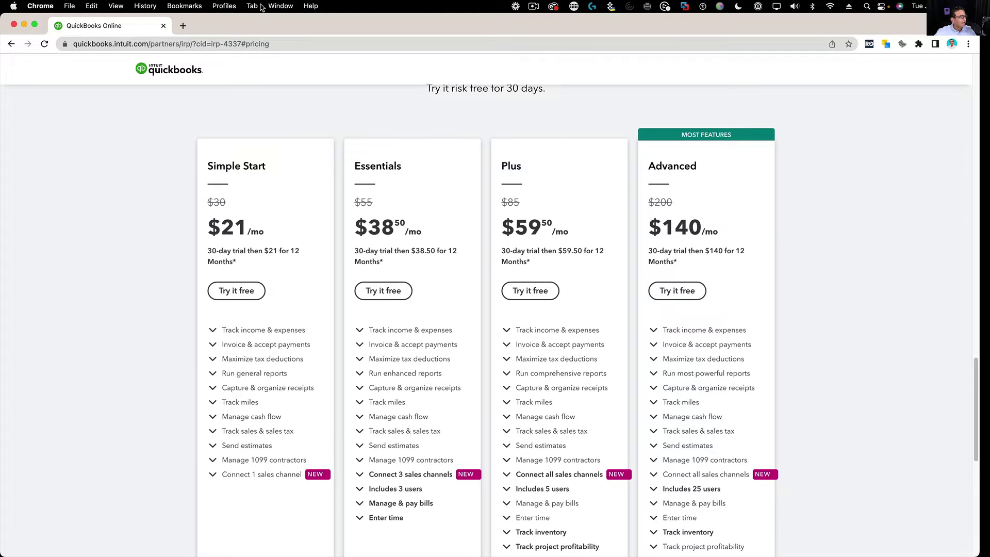
pyautogui.click(107, 39)
pyautogui.click(109, 44)
pyautogui.moveTo(132, 43); pyautogui.dragTo(307, 97)
pyautogui.click(307, 105)
pyautogui.press('alt+super+8')
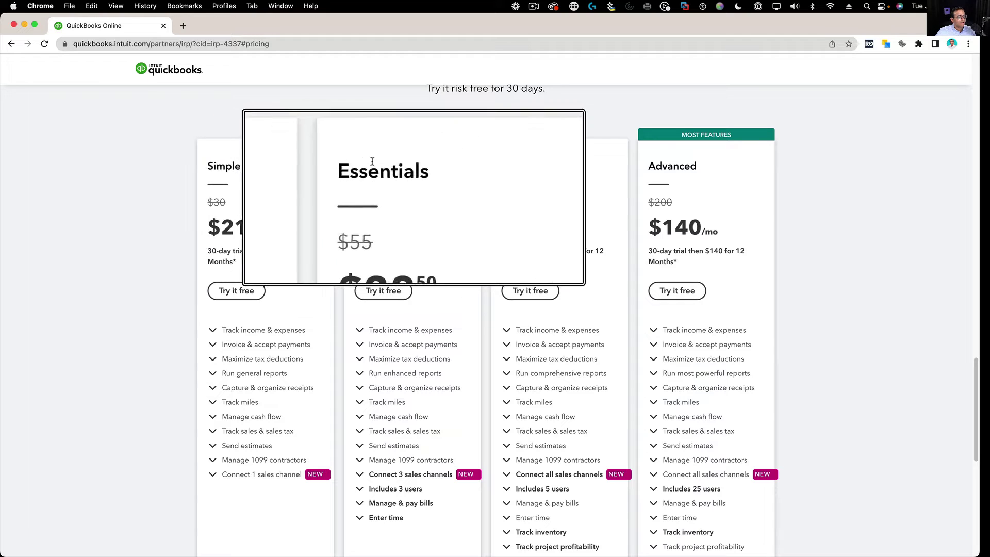
pyautogui.press('alt+super+8')
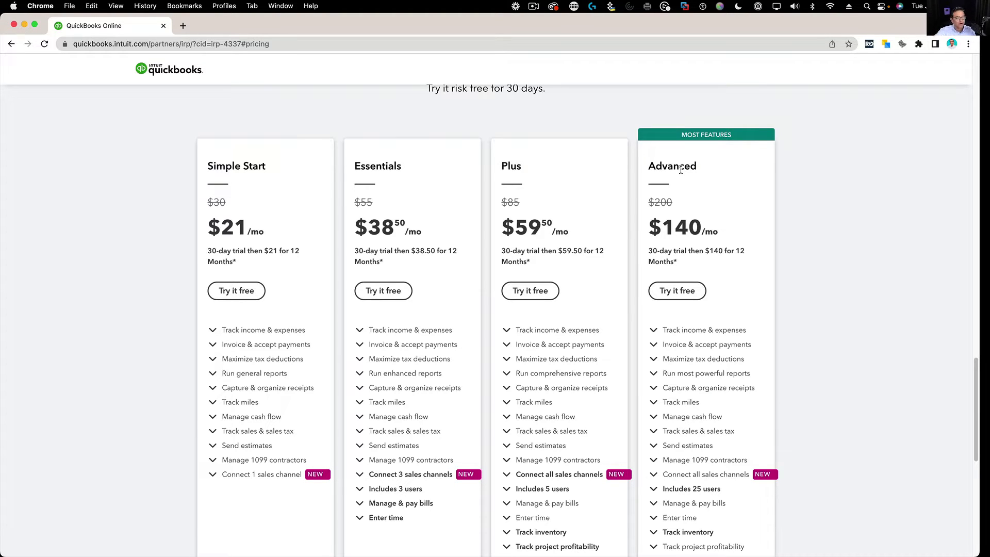
pyautogui.moveTo(648, 166); pyautogui.dragTo(697, 166)
pyautogui.click(701, 167)
pyautogui.moveTo(267, 166); pyautogui.dragTo(205, 167)
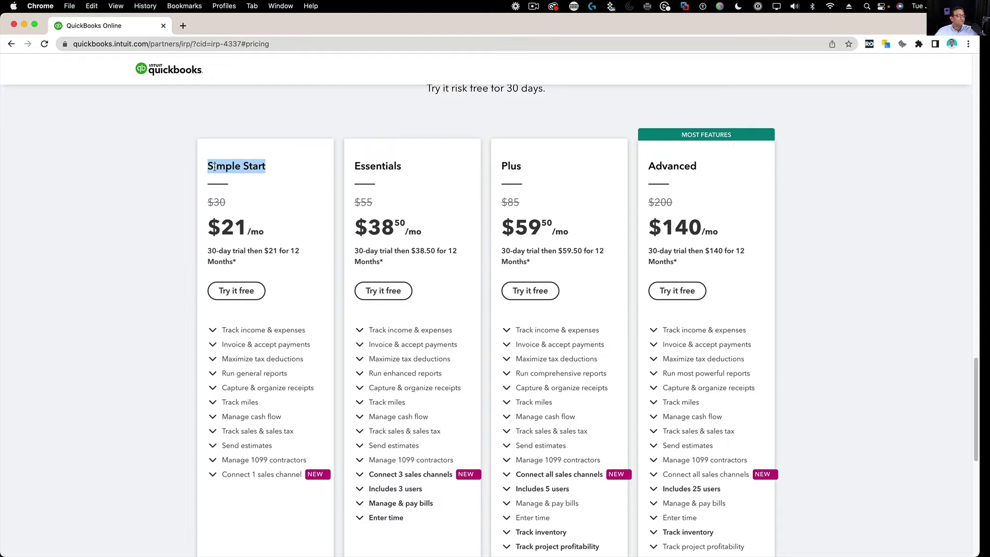
pyautogui.click(214, 167)
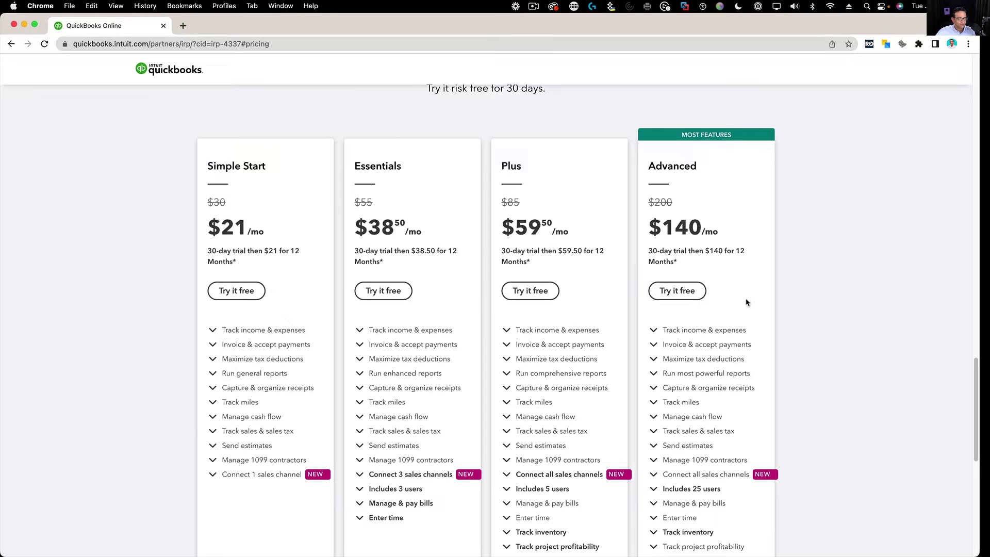
# Step: Start the Advanced plan free trial and enter the account e-mail address
pyautogui.click(697, 297)
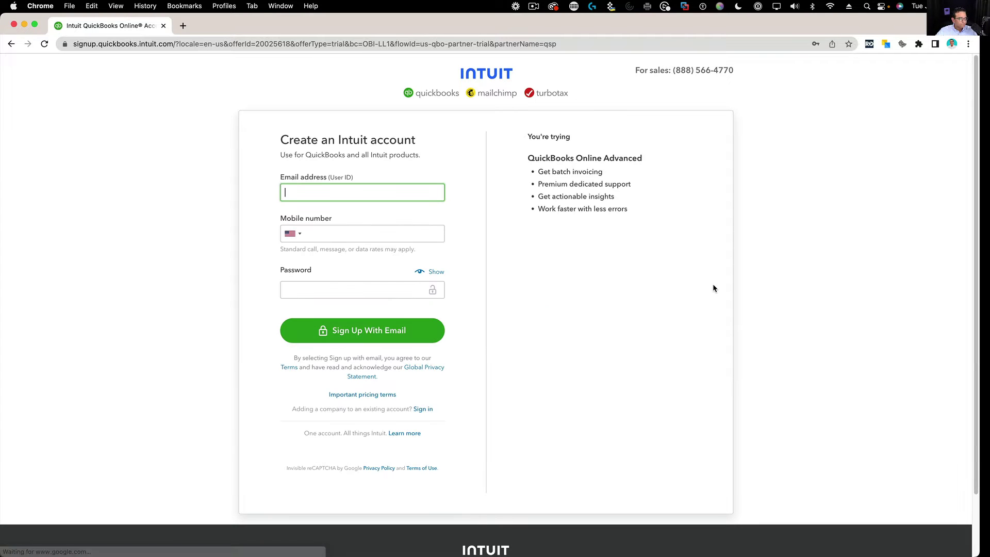
pyautogui.press('Tab')
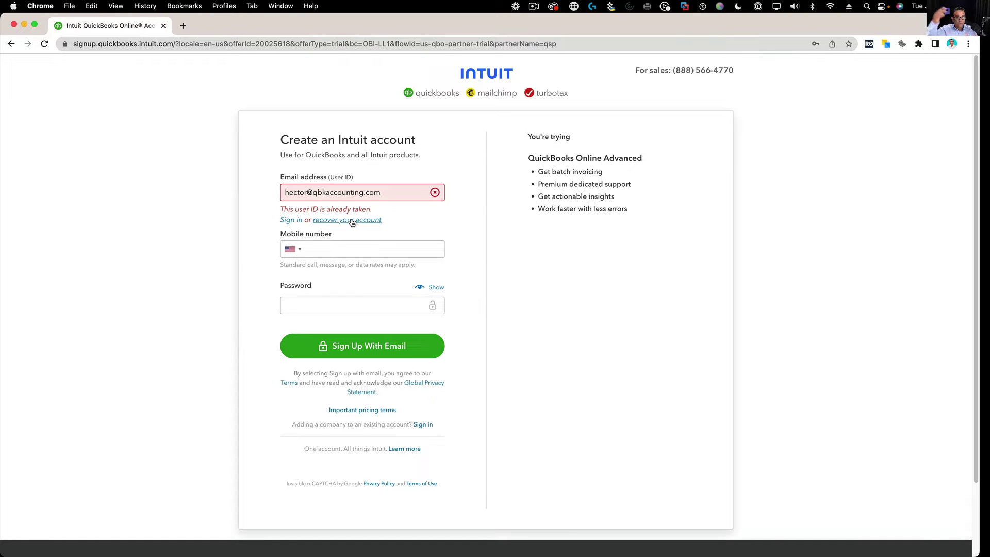
# Step: Amend the rejected e-mail address and fill in the mobile phone number
pyautogui.click(309, 194)
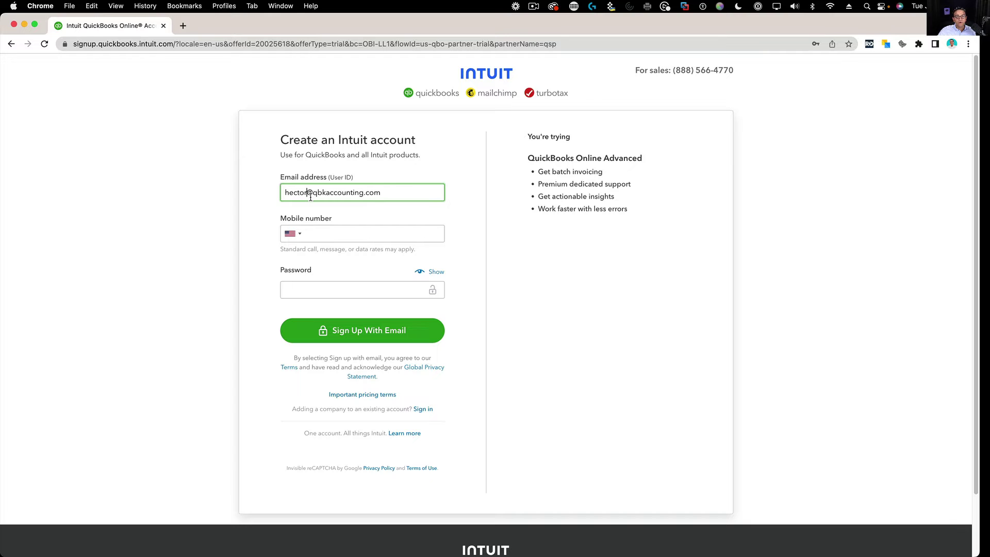
pyautogui.write('9999')
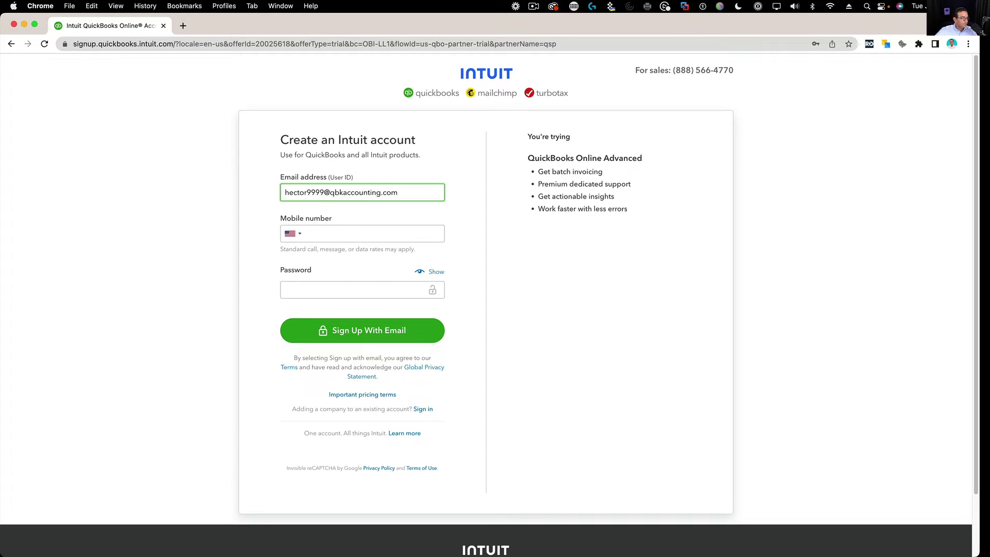
pyautogui.click(324, 237)
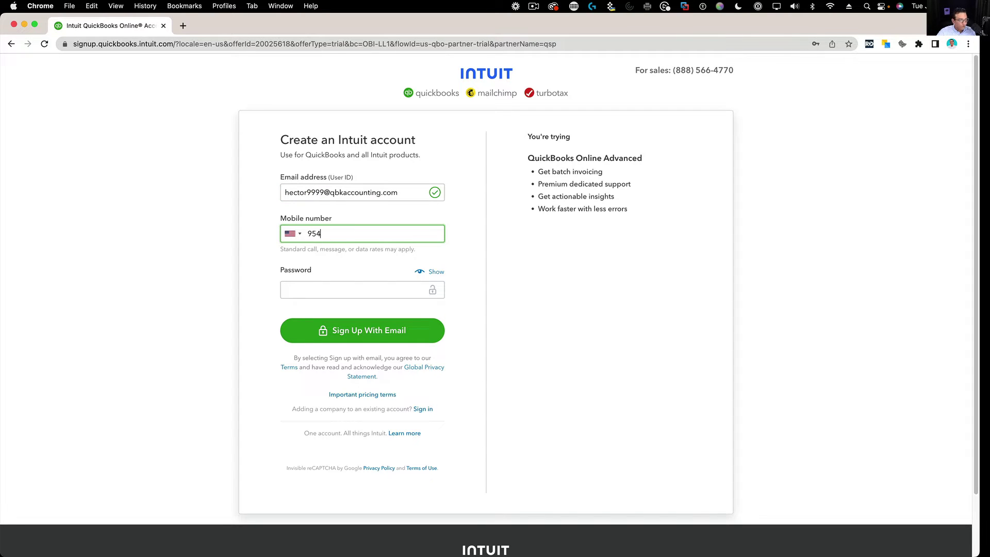
pyautogui.press('Tab')
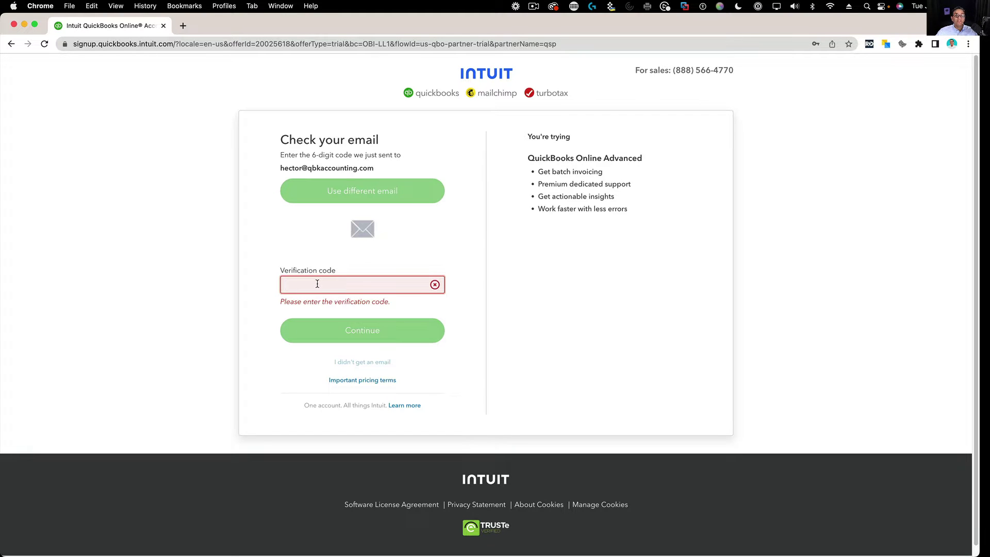
# Step: Paste and submit the emailed verification code, then sign in with the chosen account
pyautogui.rightClick(318, 283)
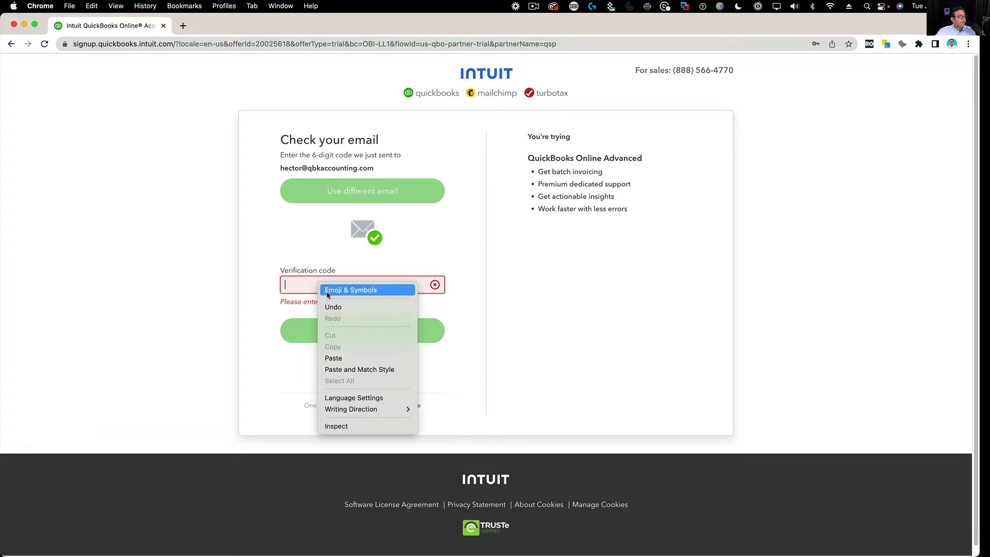
pyautogui.click(348, 359)
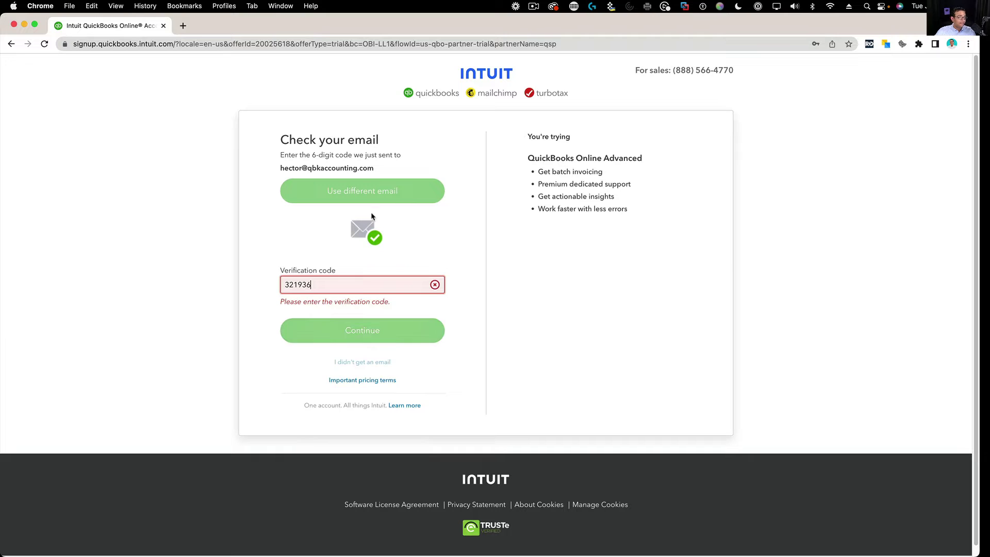
pyautogui.click(344, 326)
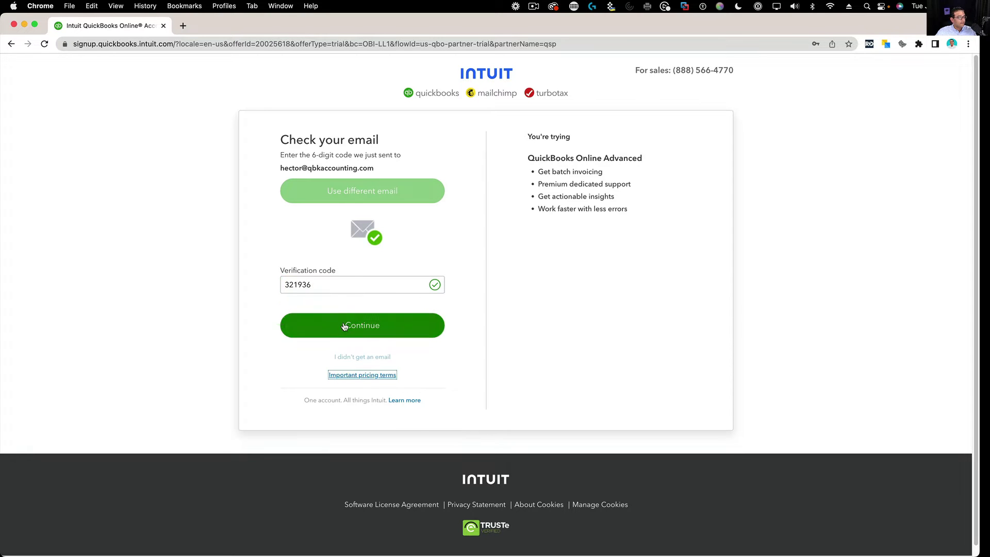
pyautogui.click(344, 326)
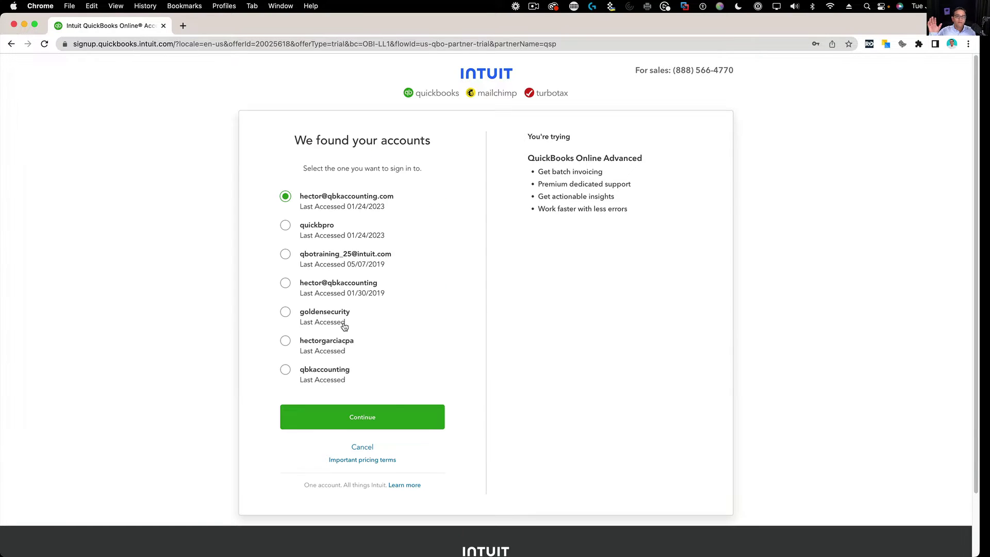
pyautogui.click(336, 411)
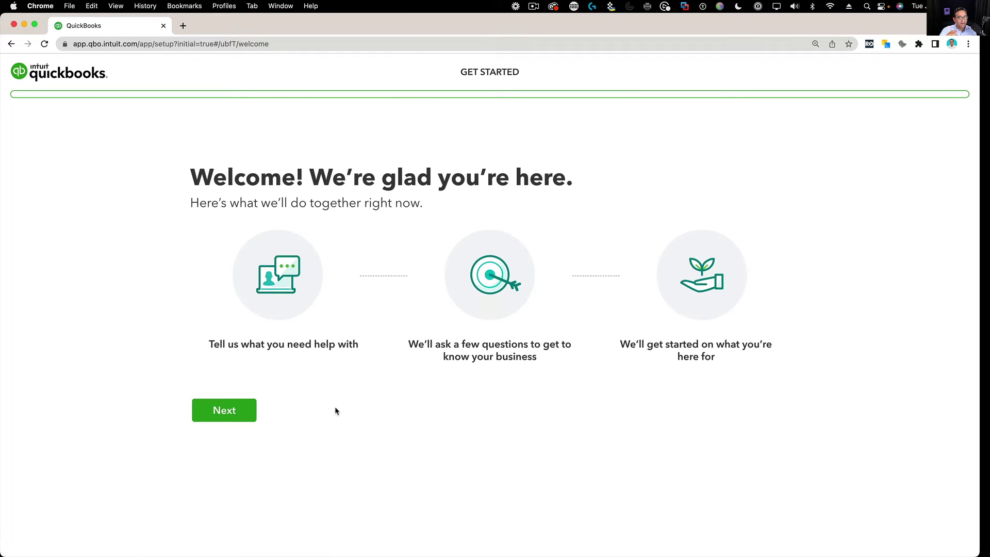
# Step: Enter Hector's Pet Shop as the business name and continue setup
pyautogui.click(211, 410)
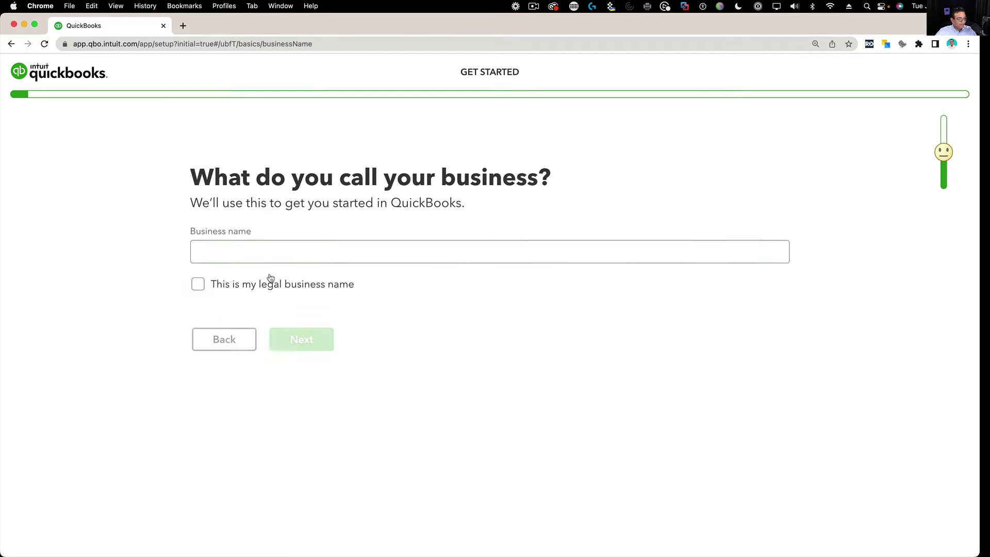
pyautogui.click(265, 259)
pyautogui.write('Hecto')
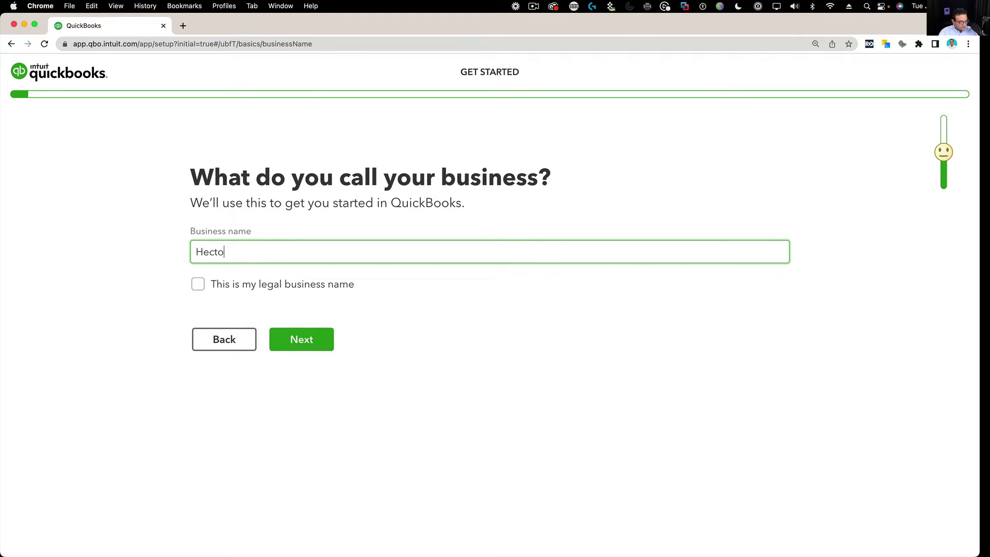
pyautogui.write("r's Pet Shop")
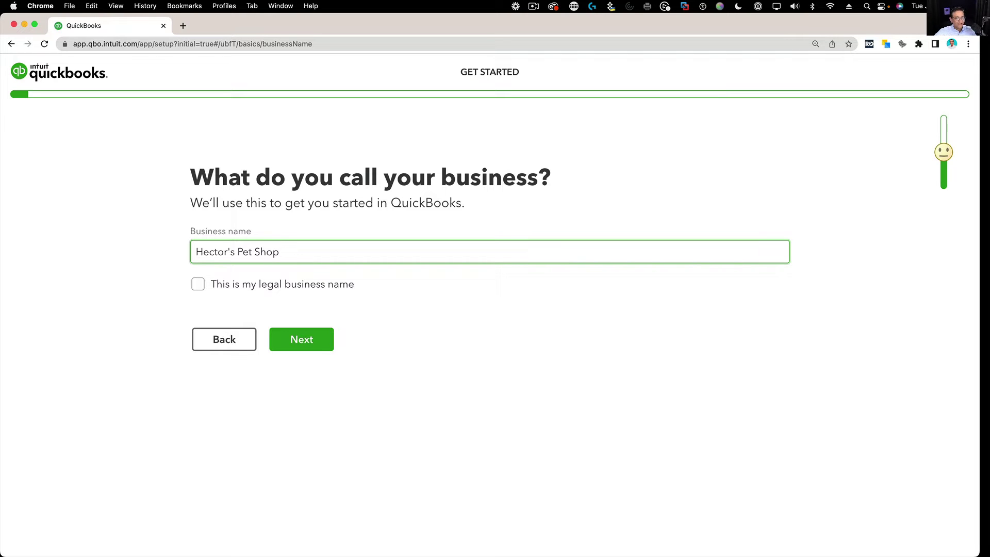
pyautogui.moveTo(283, 256); pyautogui.dragTo(196, 252)
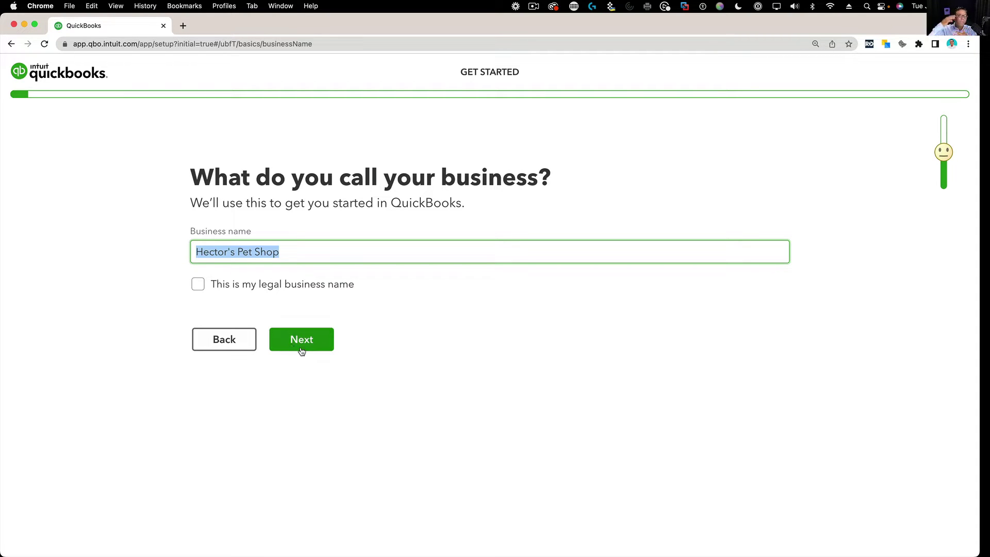
pyautogui.click(301, 255)
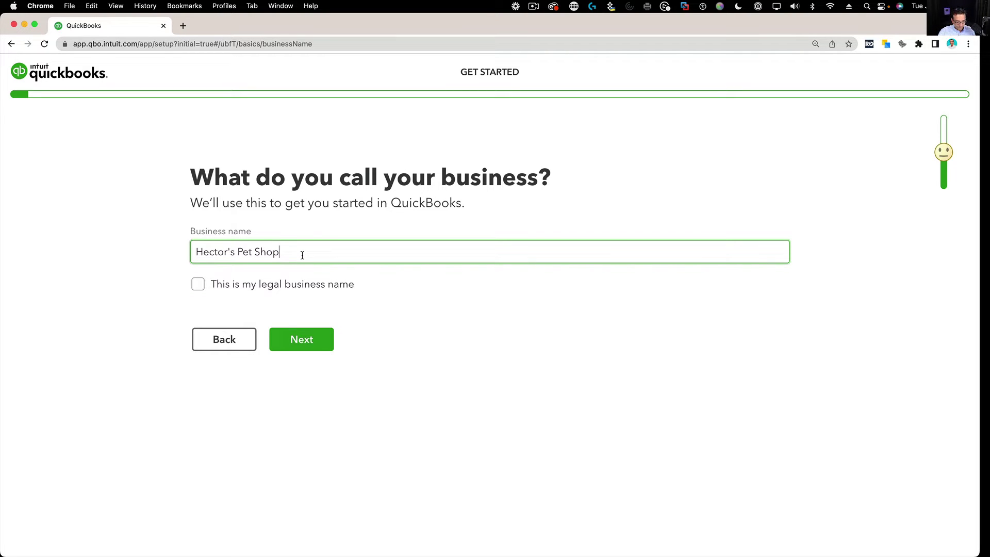
pyautogui.write('.!')
pyautogui.press('BackSpace')
pyautogui.press('BackSpace')
pyautogui.click(315, 340)
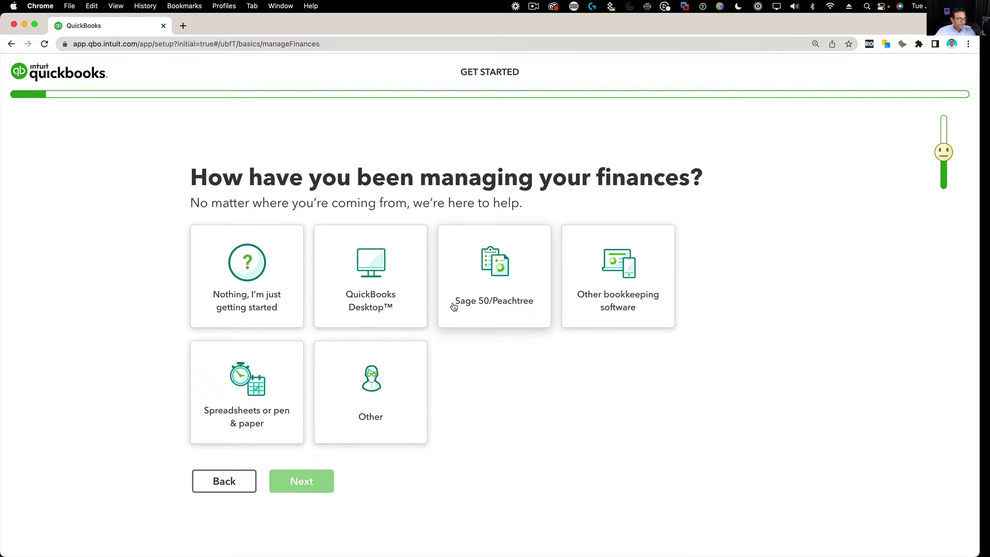
# Step: Record QuickBooks Desktop as the previous bookkeeping method and decline importing its data now
pyautogui.click(408, 369)
pyautogui.click(353, 277)
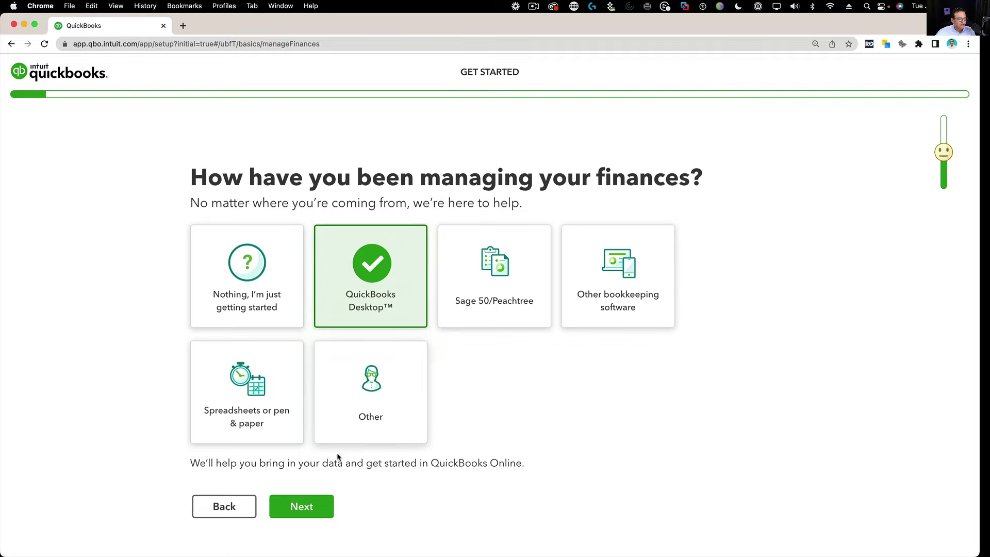
pyautogui.click(313, 505)
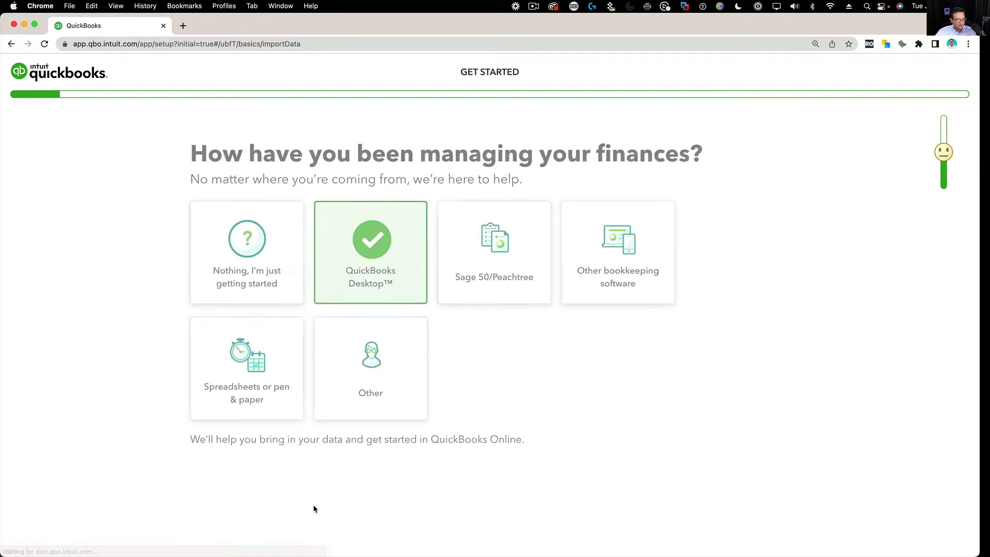
pyautogui.click(314, 345)
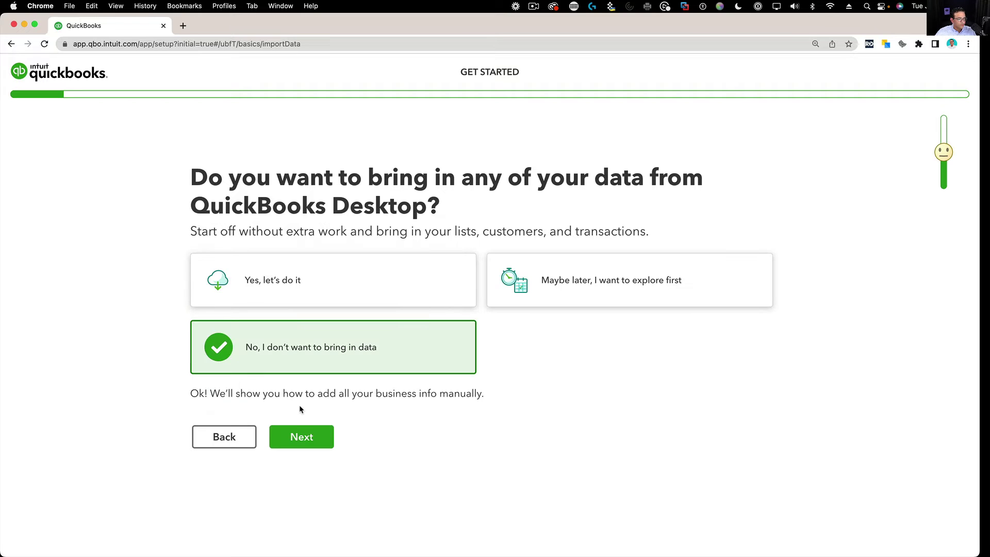
pyautogui.click(314, 442)
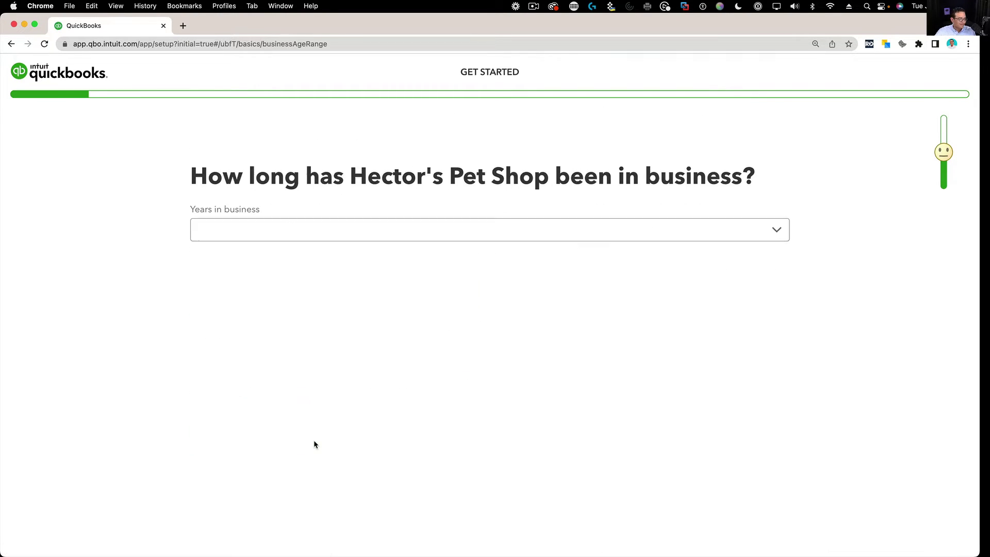
# Step: Answer Under a year in business, LLC yes, with Sole proprietor tax setup
pyautogui.click(305, 237)
pyautogui.click(303, 258)
pyautogui.click(301, 280)
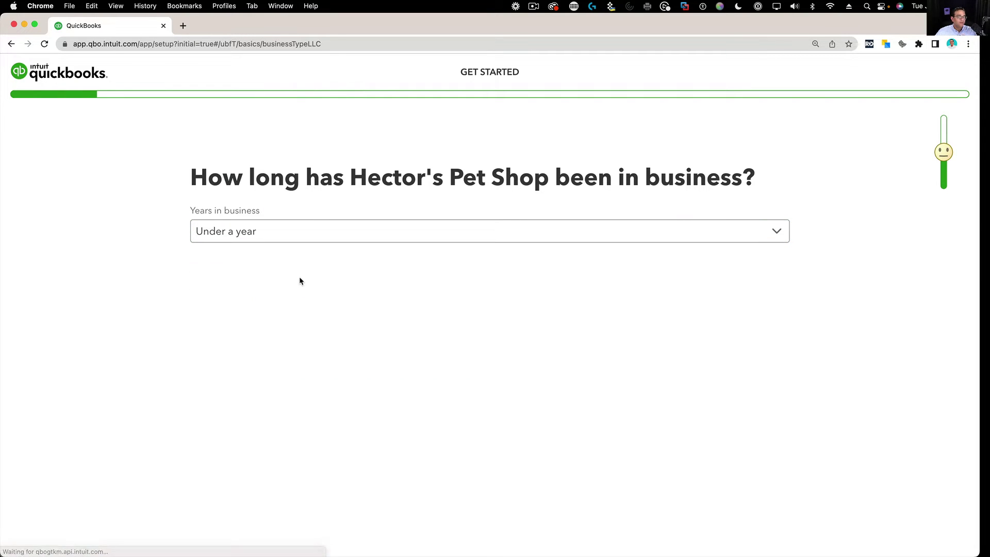
pyautogui.click(198, 257)
pyautogui.click(344, 418)
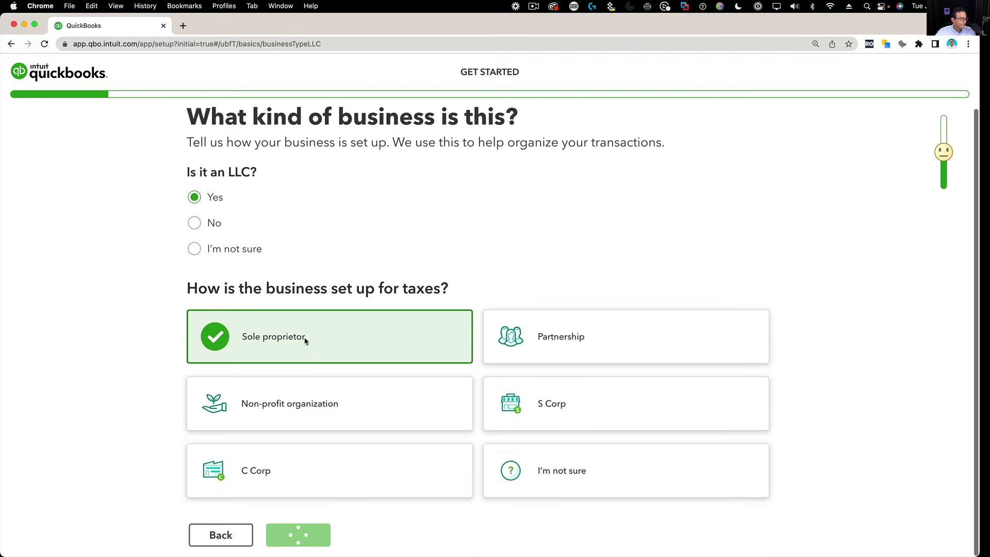
pyautogui.click(266, 295)
# Step: Indicate no bookkeeper, skip the apps question, and choose invoicing as the first task
pyautogui.click(266, 295)
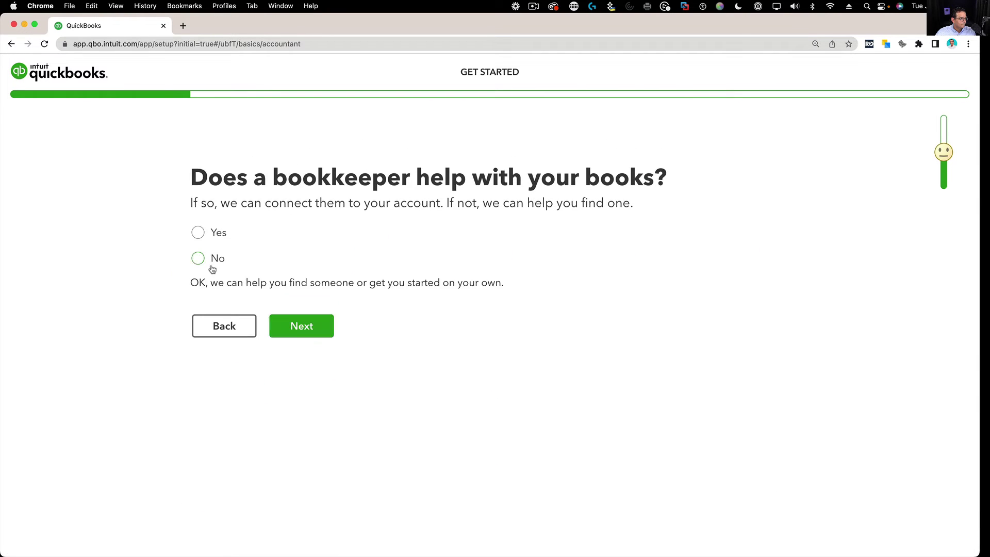
pyautogui.click(302, 325)
pyautogui.click(311, 509)
pyautogui.click(335, 372)
pyautogui.click(586, 256)
pyautogui.scroll(-3, 335, 371)
pyautogui.click(298, 534)
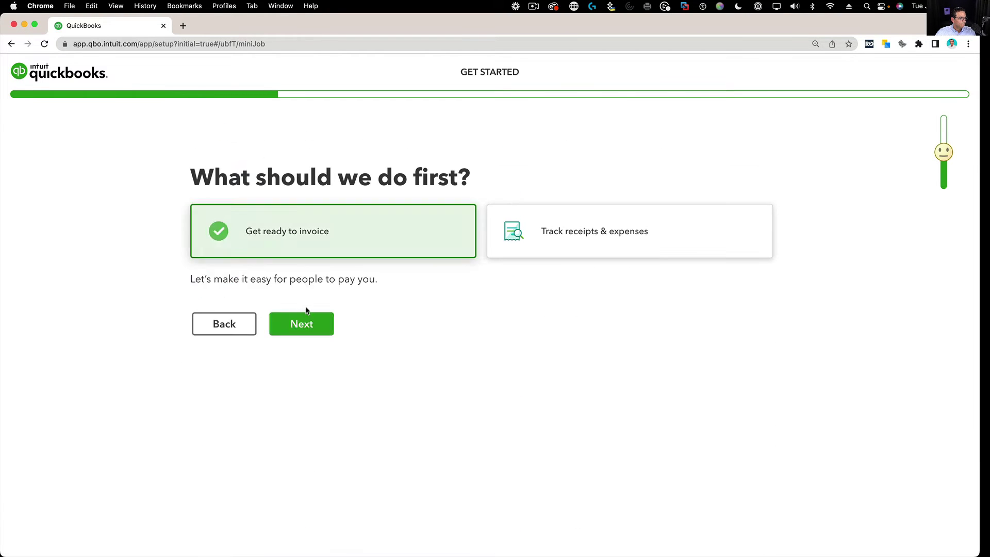
pyautogui.click(300, 322)
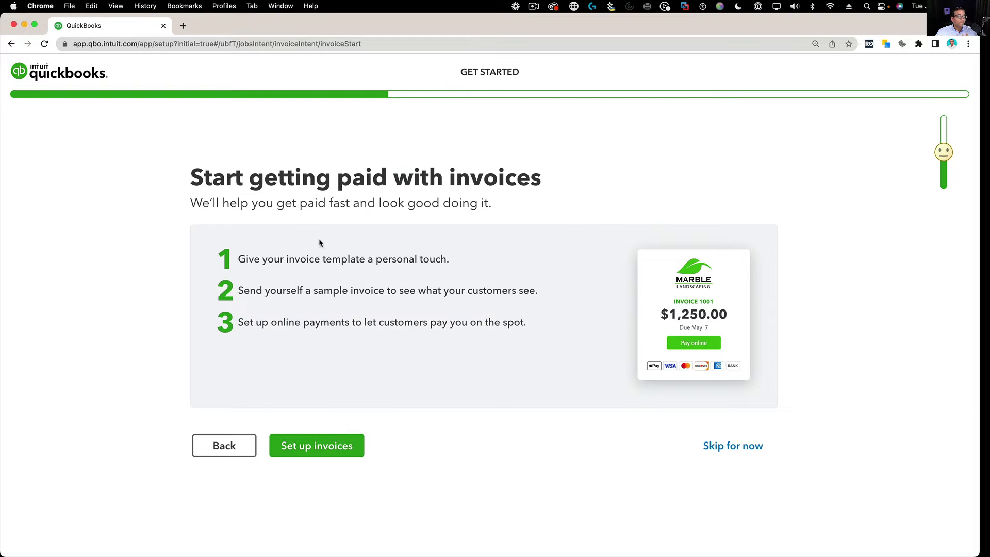
# Step: Skip invoice setup, the mobile app page, bank account linking and receipt tracking
pyautogui.moveTo(192, 177); pyautogui.dragTo(540, 173)
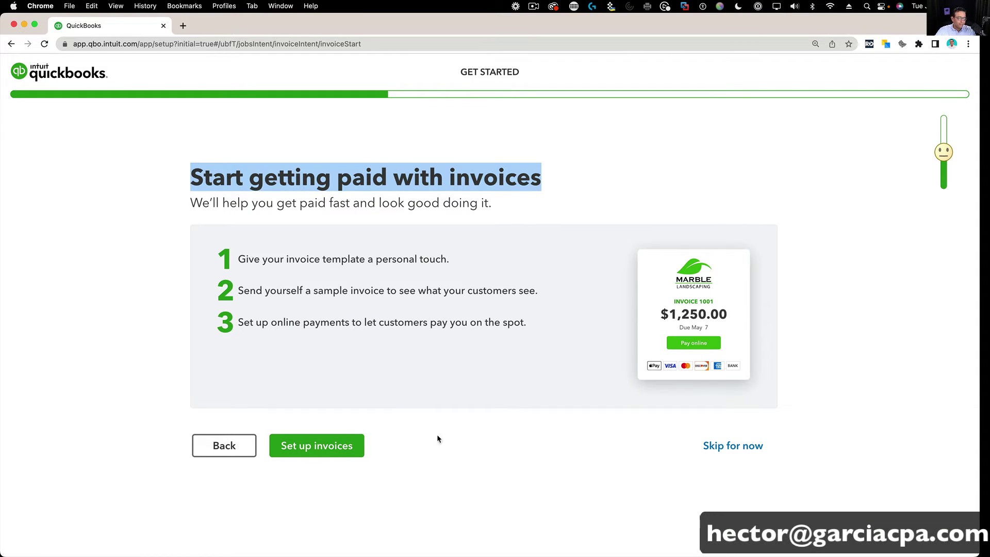
pyautogui.click(728, 453)
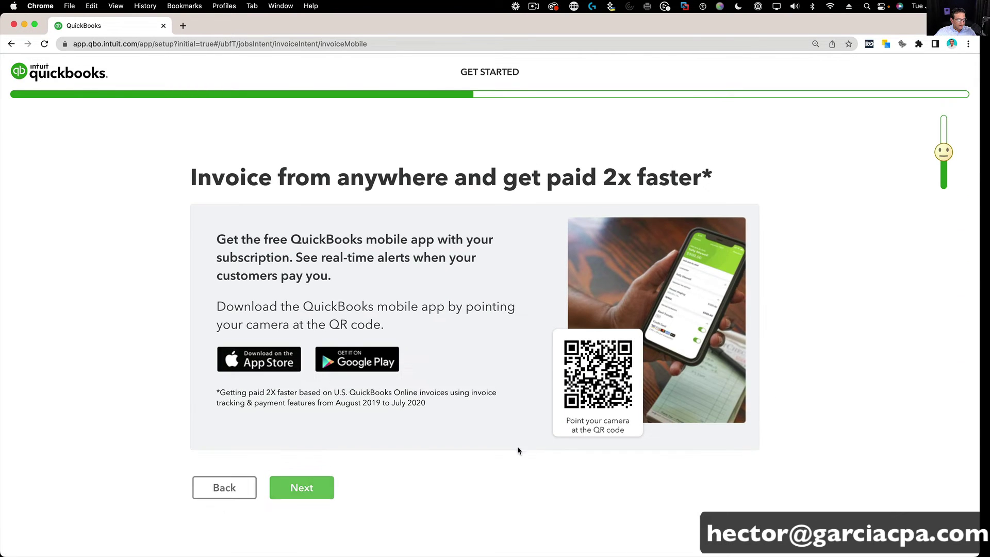
pyautogui.click(302, 488)
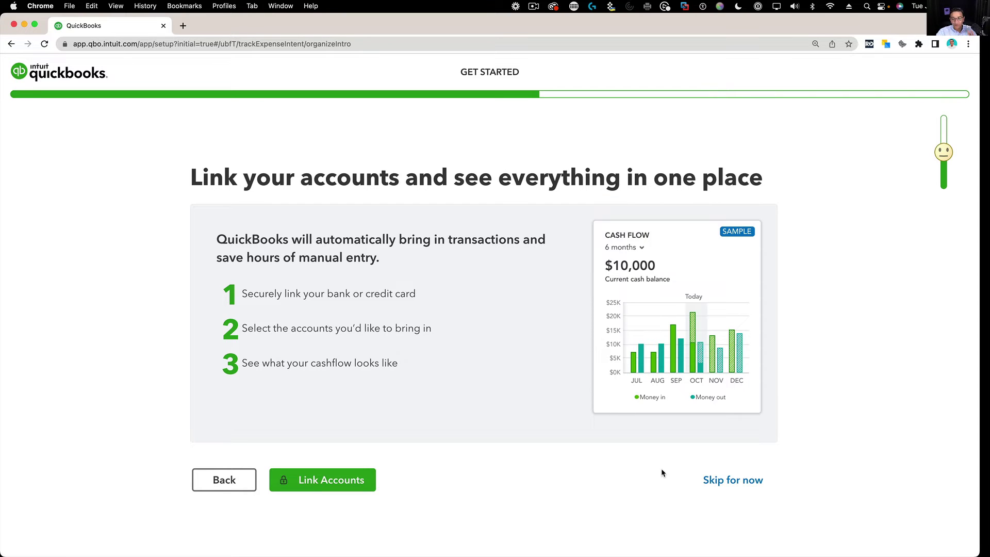
pyautogui.click(730, 479)
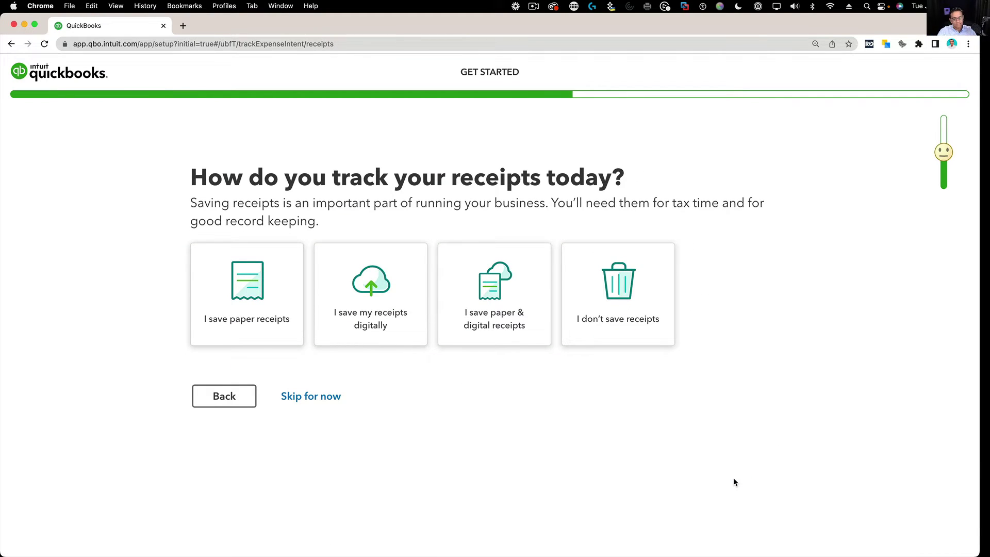
pyautogui.click(301, 399)
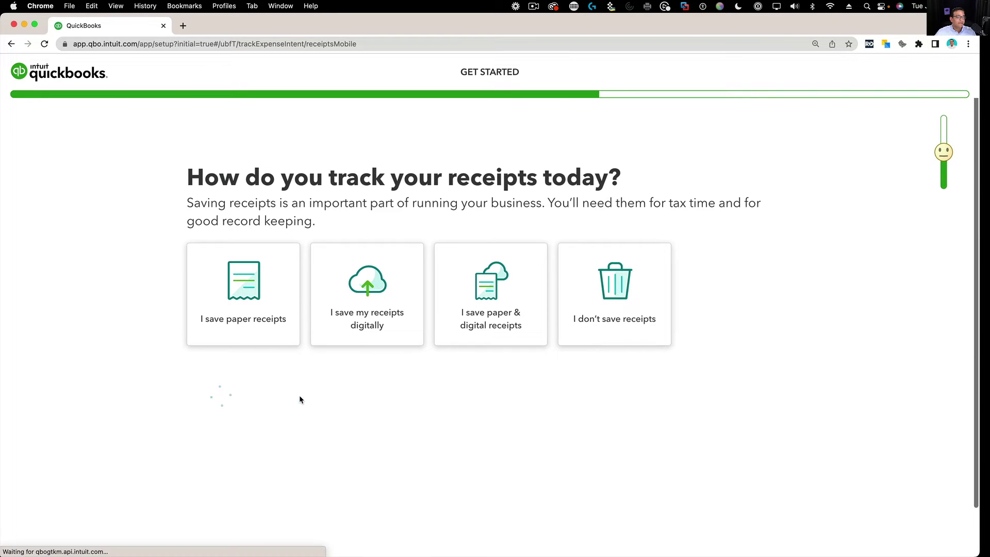
pyautogui.click(313, 486)
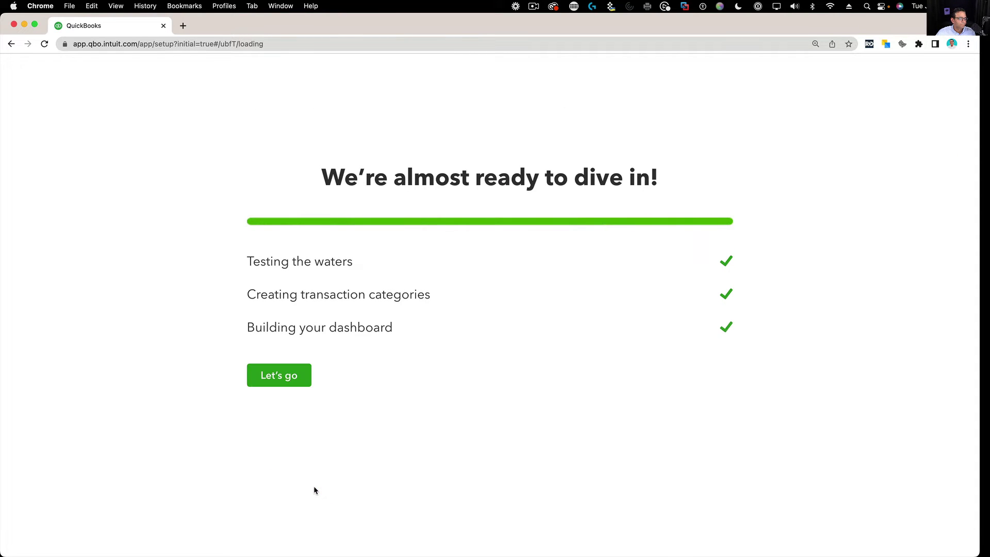
# Step: Go to the dashboard, dismiss the bring-in-your-data prompt, and open Account and Settings from the gear menu
pyautogui.click(279, 377)
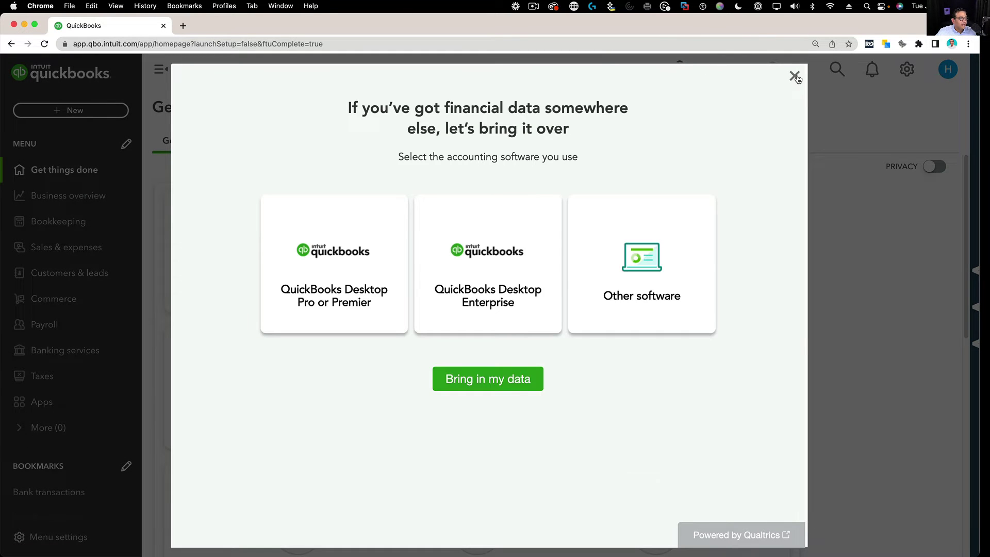
pyautogui.click(794, 76)
pyautogui.click(907, 70)
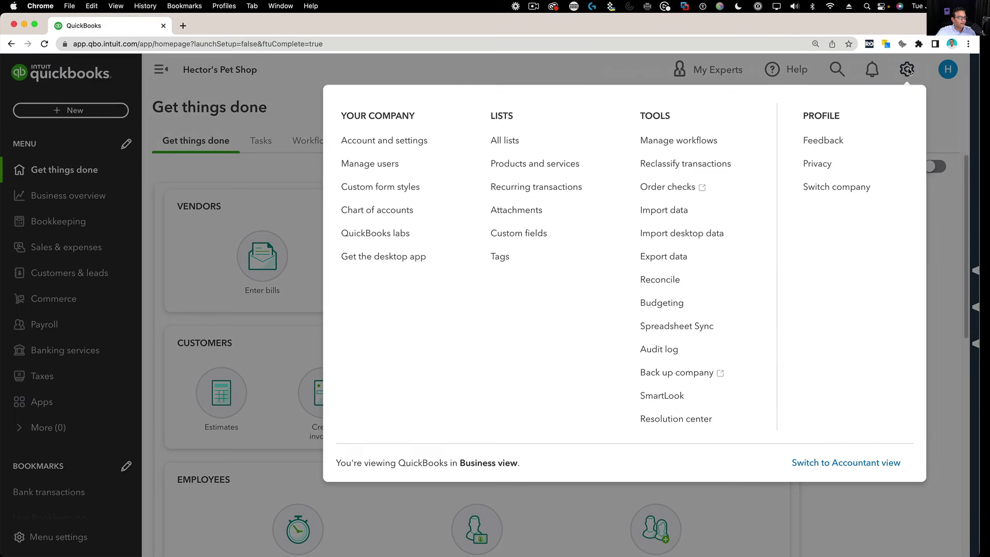
pyautogui.click(384, 142)
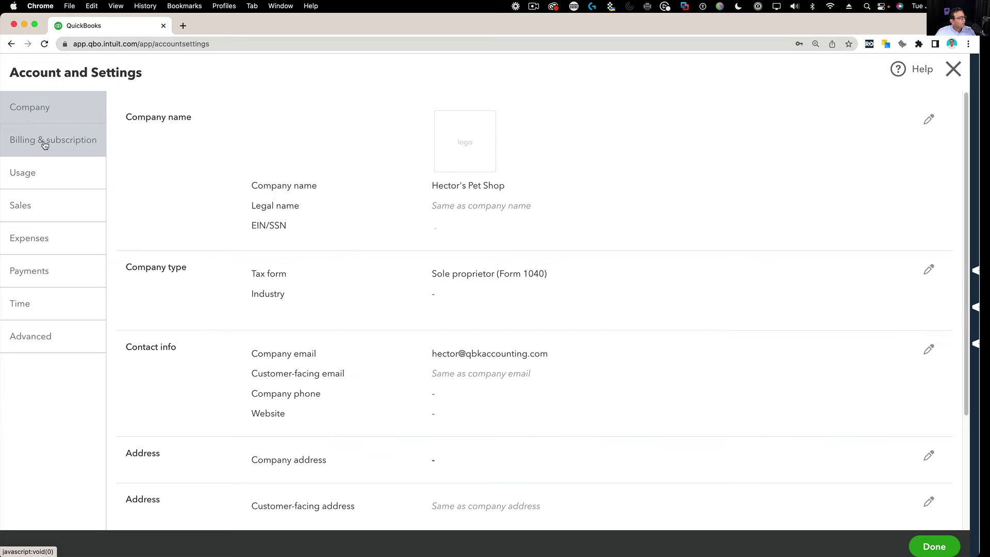
# Step: Select the Company ID under Billing & subscription, then close Account and Settings
pyautogui.click(45, 144)
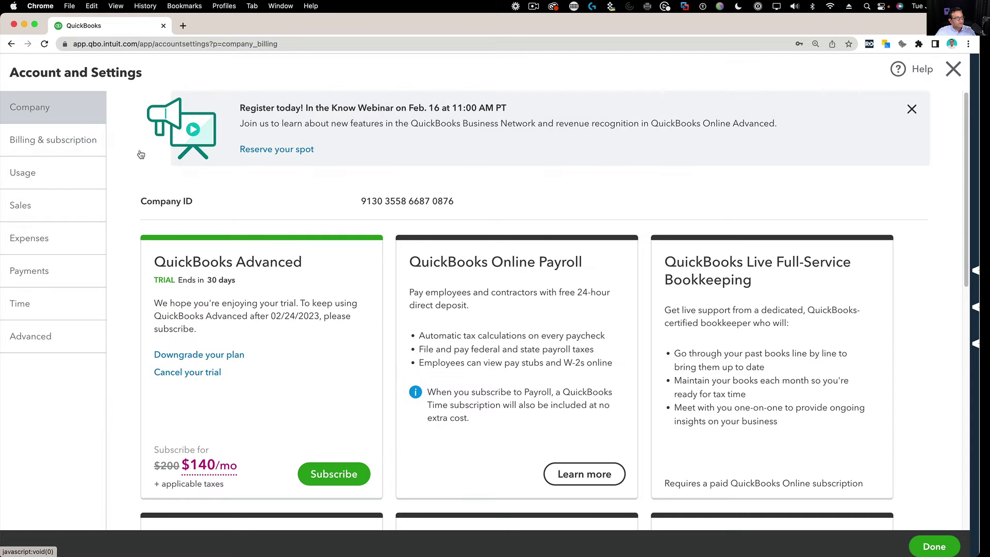
pyautogui.scroll(-2, 216, 227)
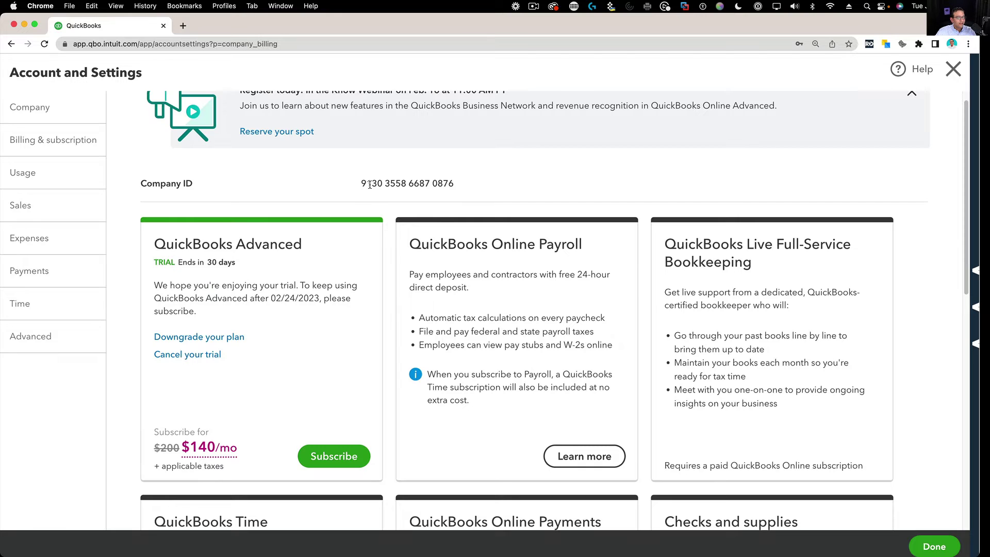
pyautogui.moveTo(380, 185); pyautogui.dragTo(458, 186)
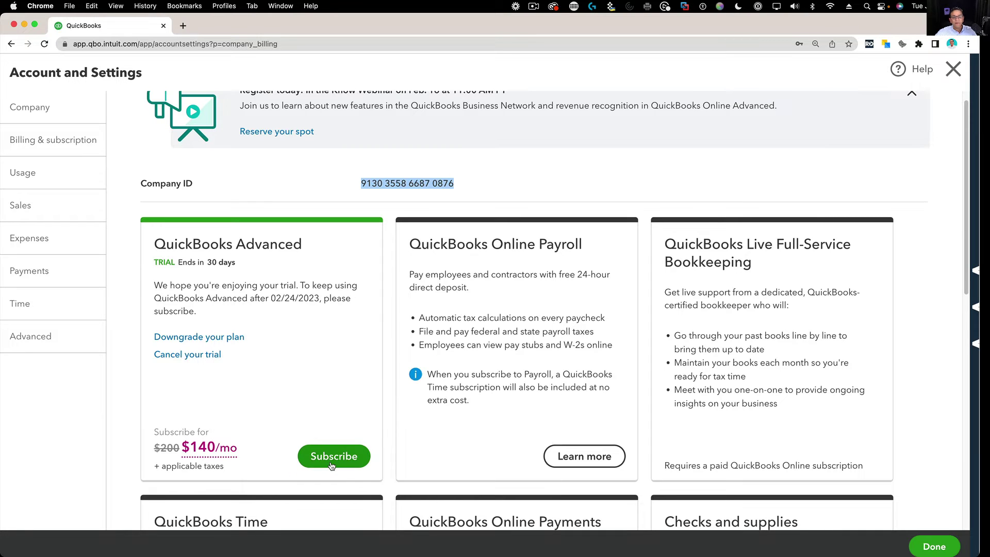
pyautogui.click(953, 69)
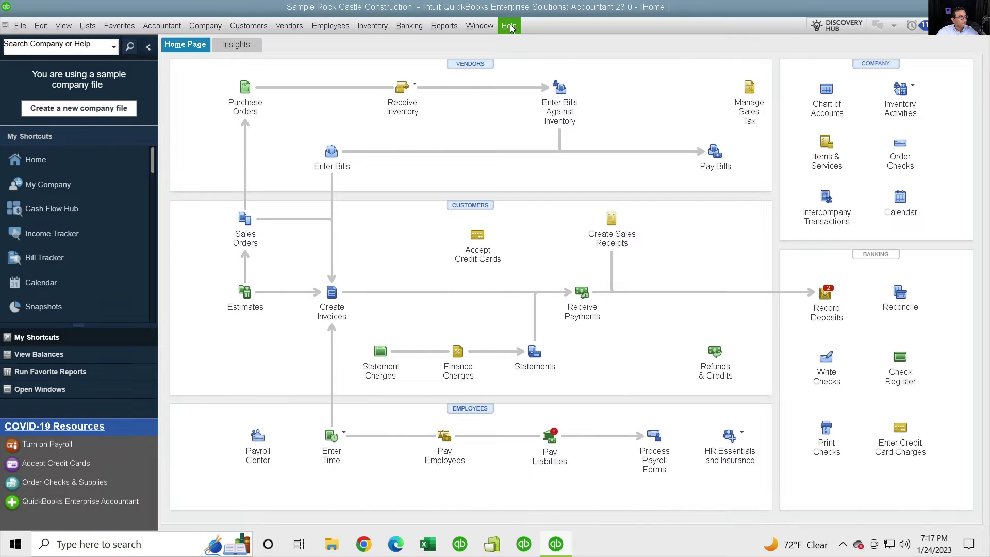
# Step: Run Get Updates from Help > Update QuickBooks Desktop's Update Now tab and close the window
pyautogui.click(510, 27)
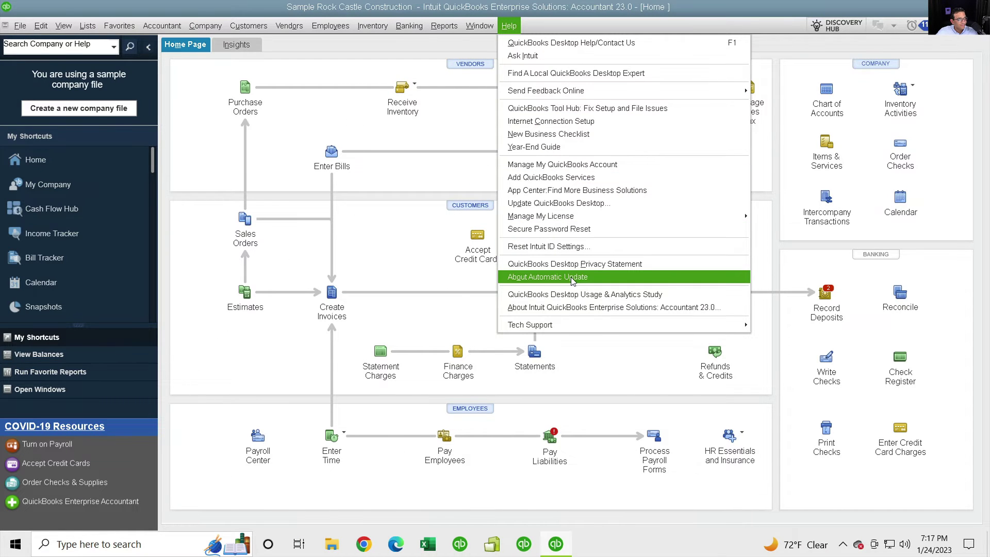
pyautogui.click(570, 206)
pyautogui.click(538, 240)
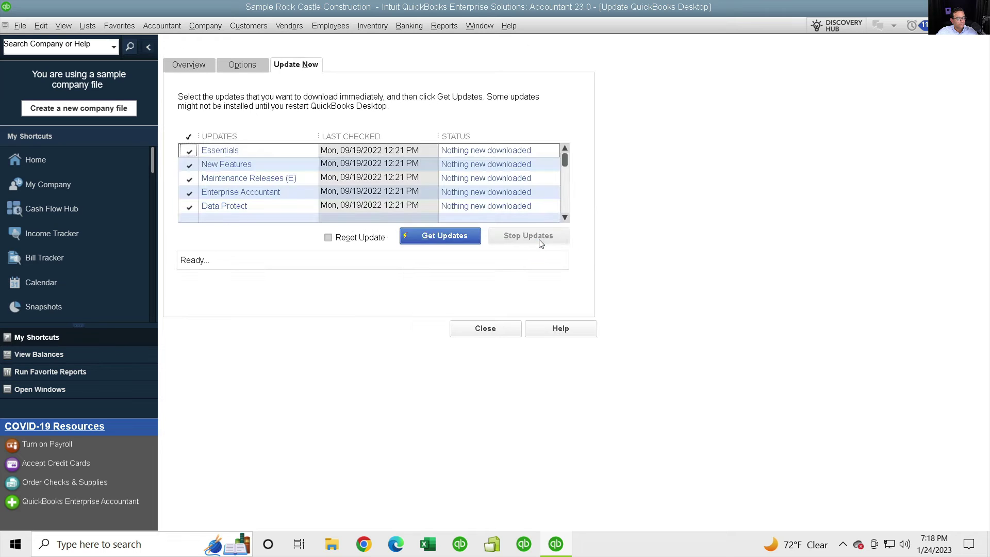
pyautogui.click(433, 235)
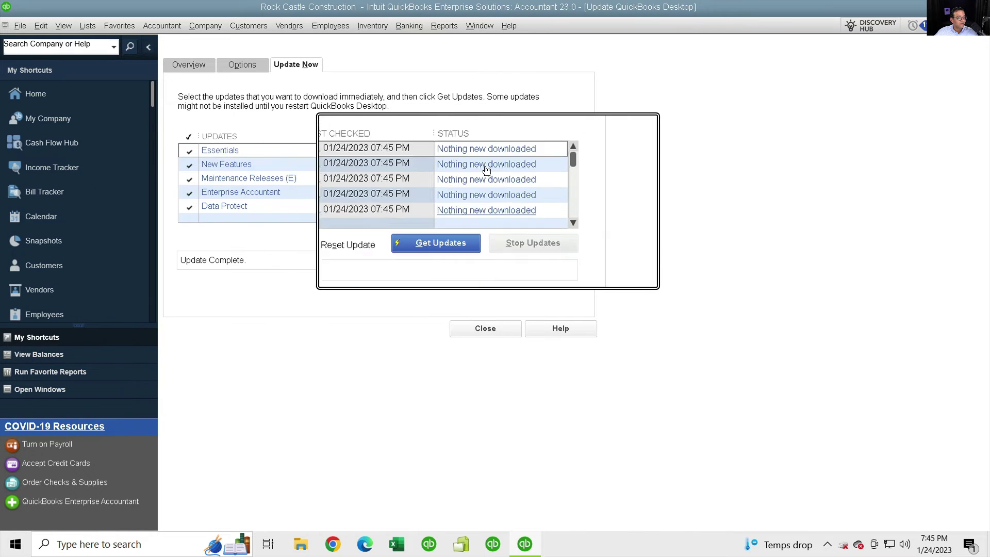
pyautogui.click(485, 329)
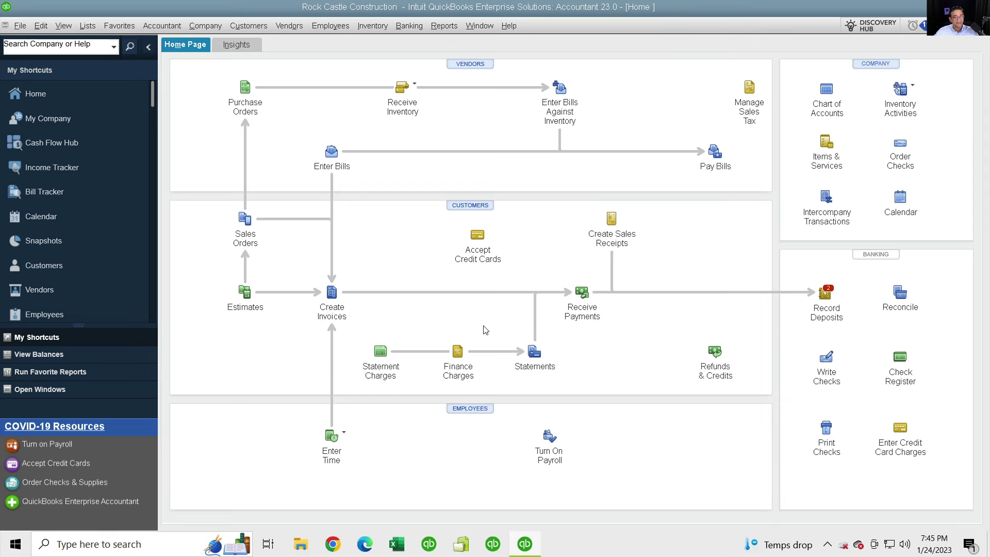
pyautogui.hotkey('ctrl', '1')
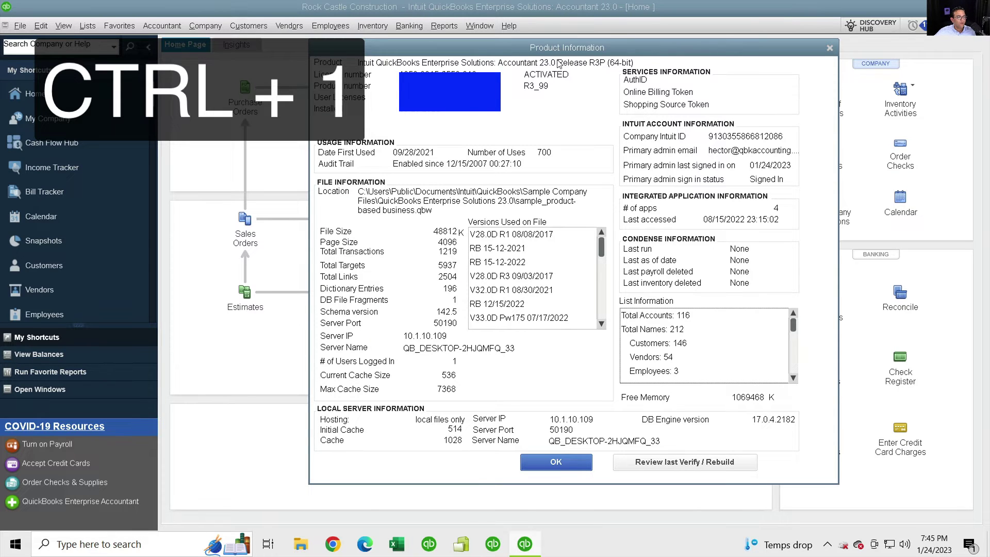
pyautogui.press('super+plus')
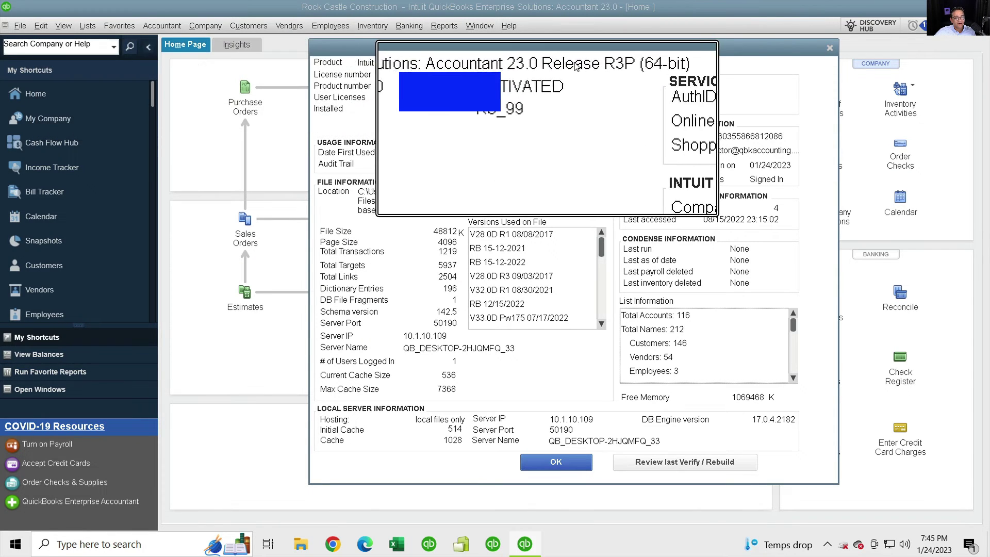
pyautogui.press('super+Escape')
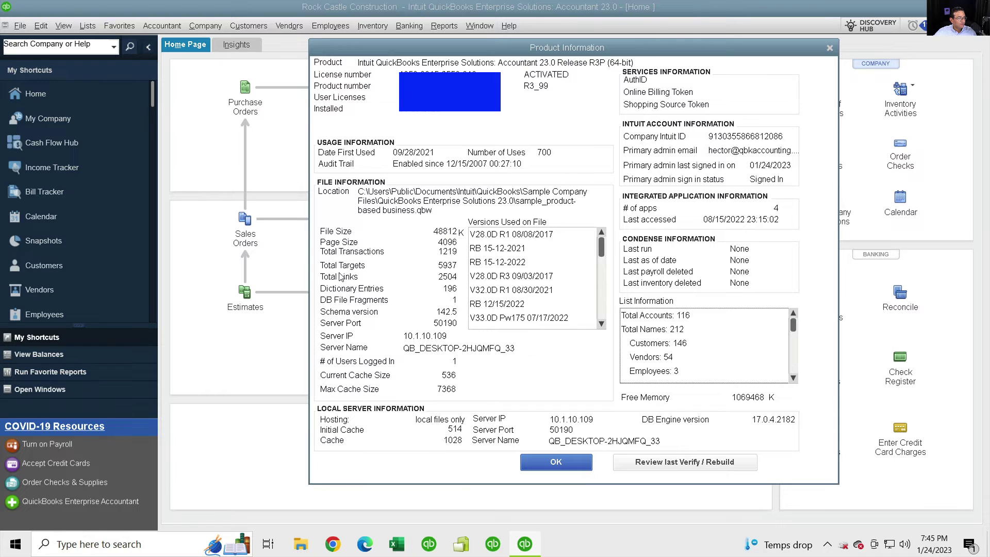
pyautogui.press('super+plus')
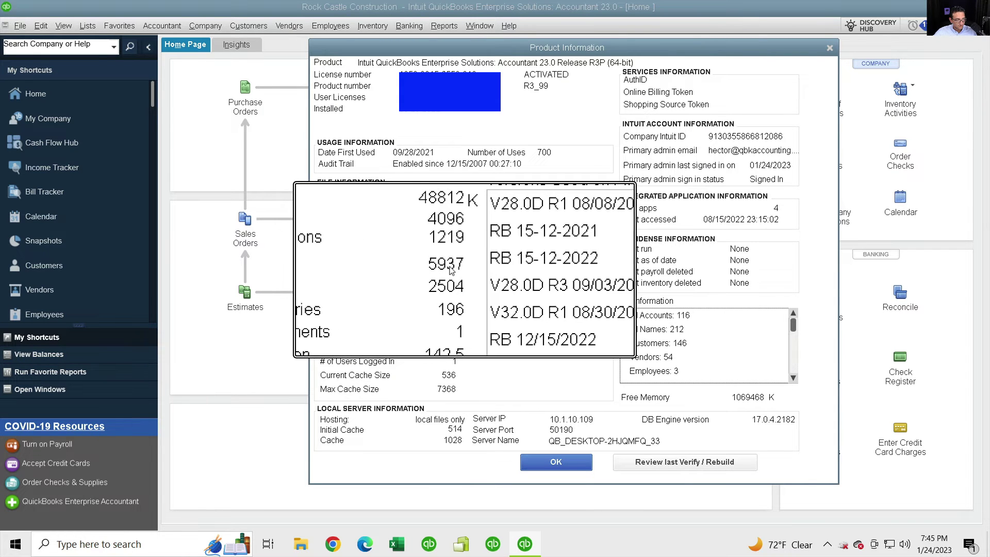
pyautogui.scroll(-1, 450, 273)
pyautogui.press('super+Escape')
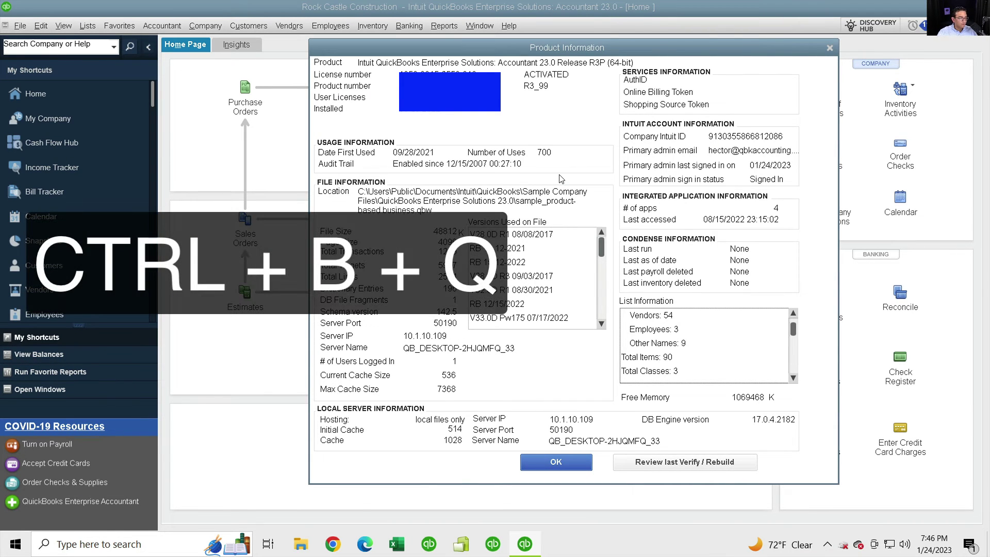
# Step: Close Product Information with OK and bring up the QuickBooks Online export page
pyautogui.click(549, 464)
pyautogui.click(480, 231)
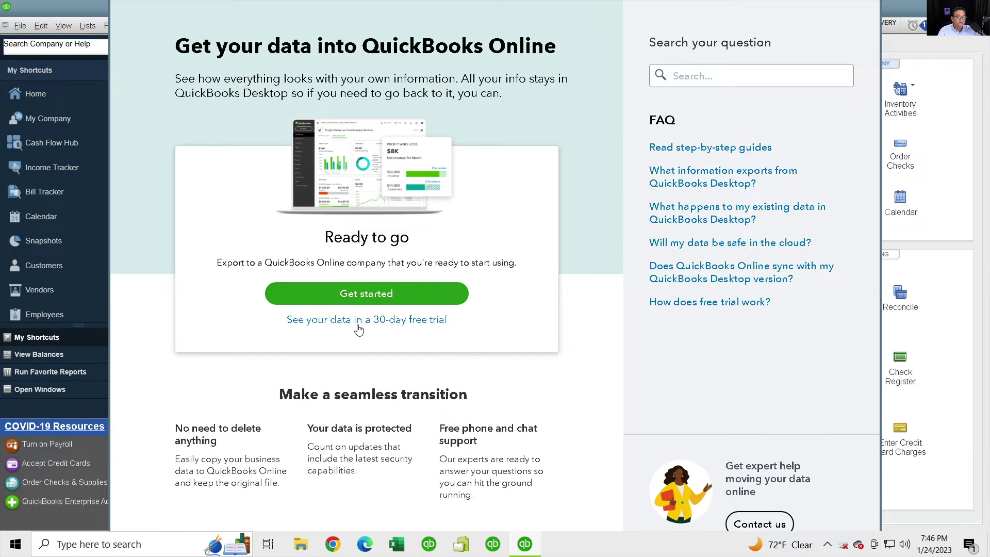
# Step: Start the export and explore the Export specific data options, previewing the lists-only choice
pyautogui.click(373, 299)
pyautogui.click(352, 292)
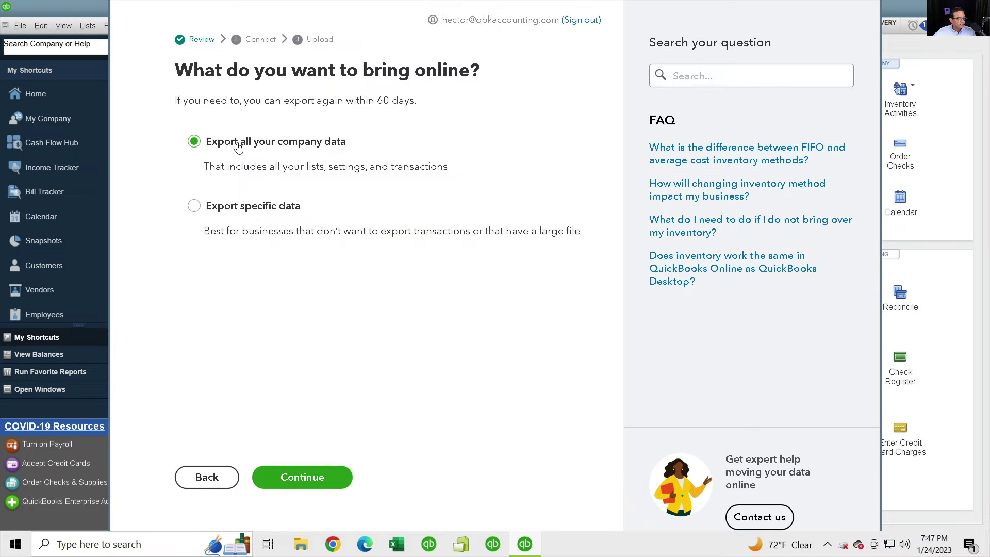
pyautogui.click(201, 205)
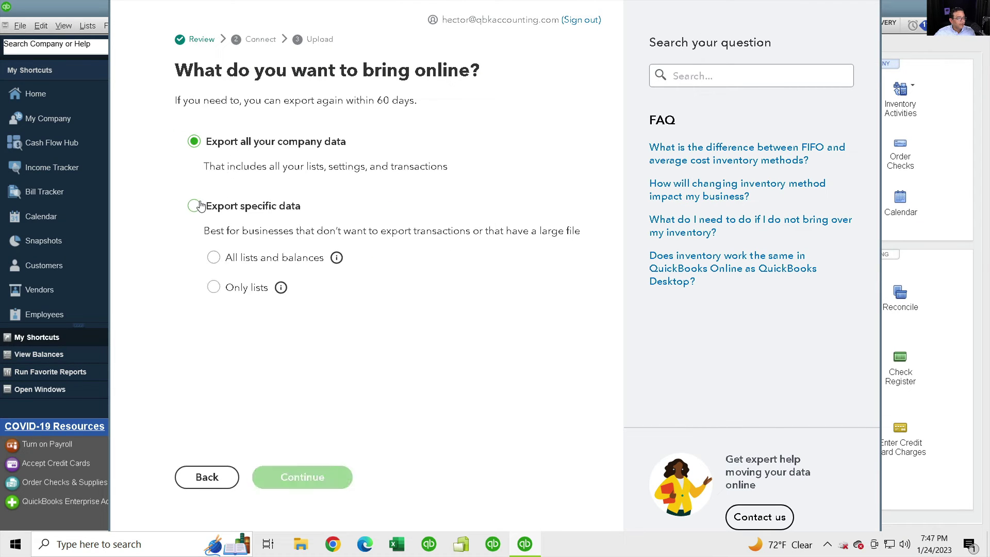
pyautogui.click(194, 209)
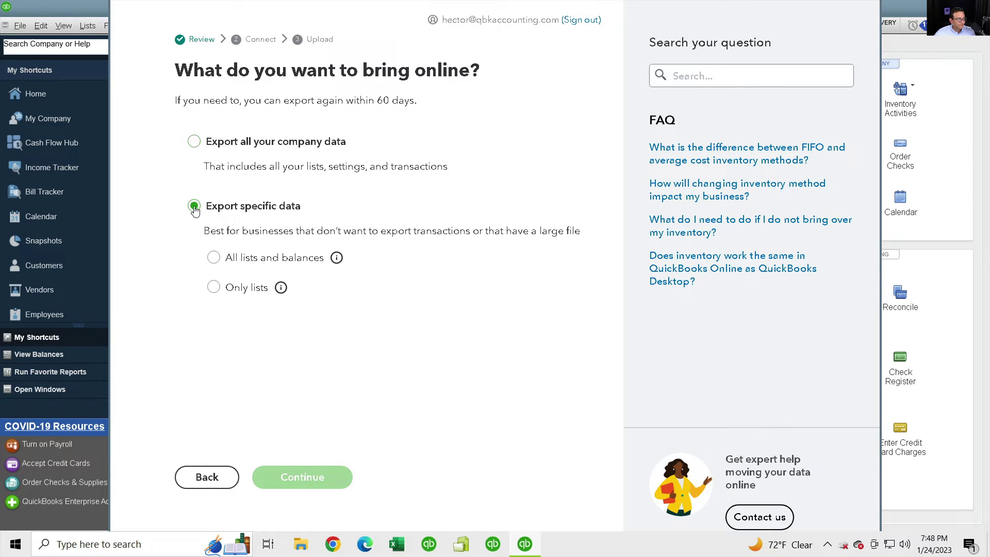
pyautogui.click(215, 294)
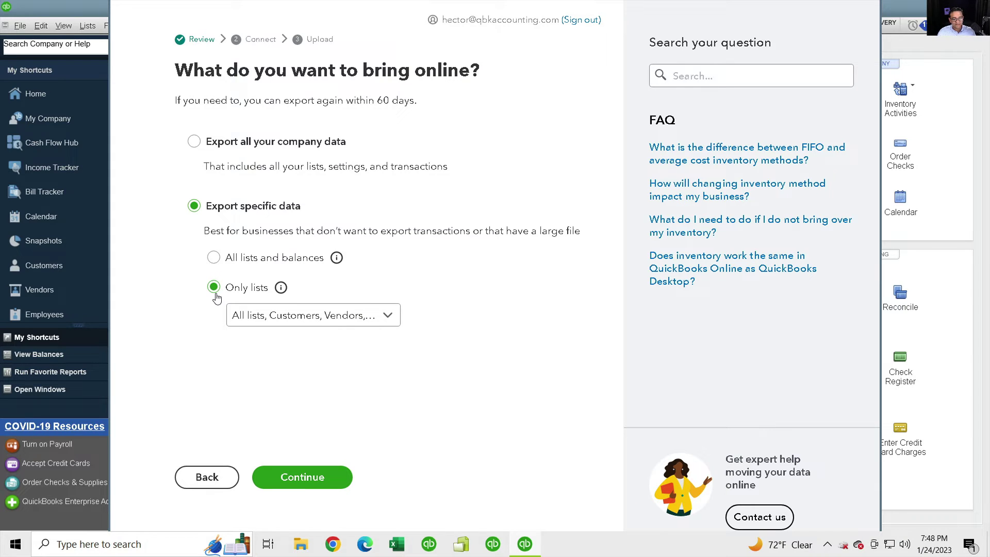
pyautogui.click(341, 323)
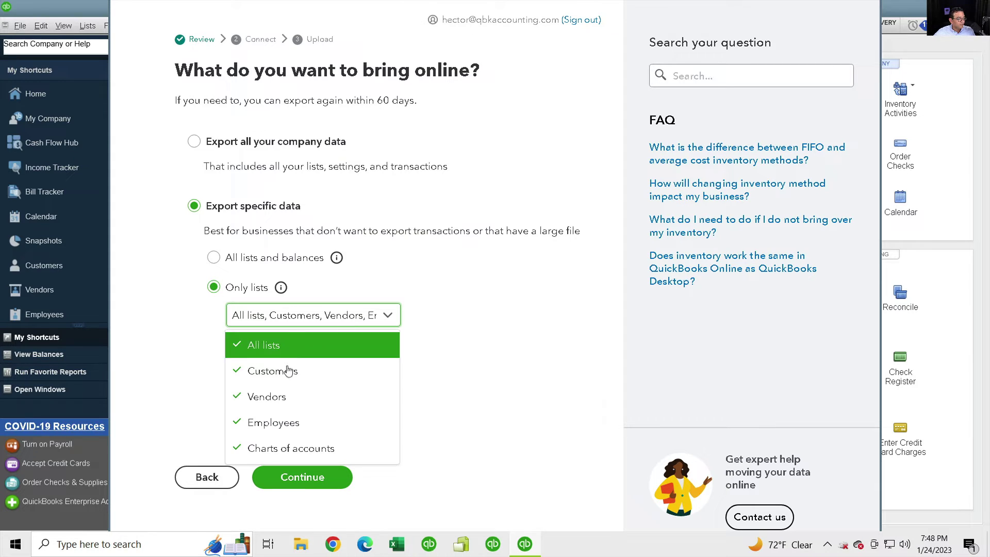
pyautogui.click(421, 394)
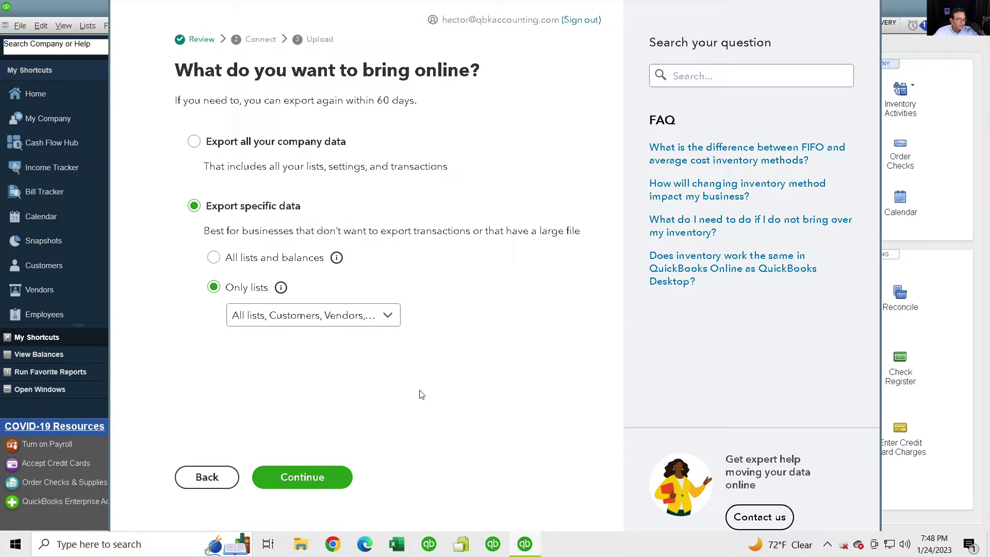
# Step: Settle on Export all your company data and continue
pyautogui.click(212, 258)
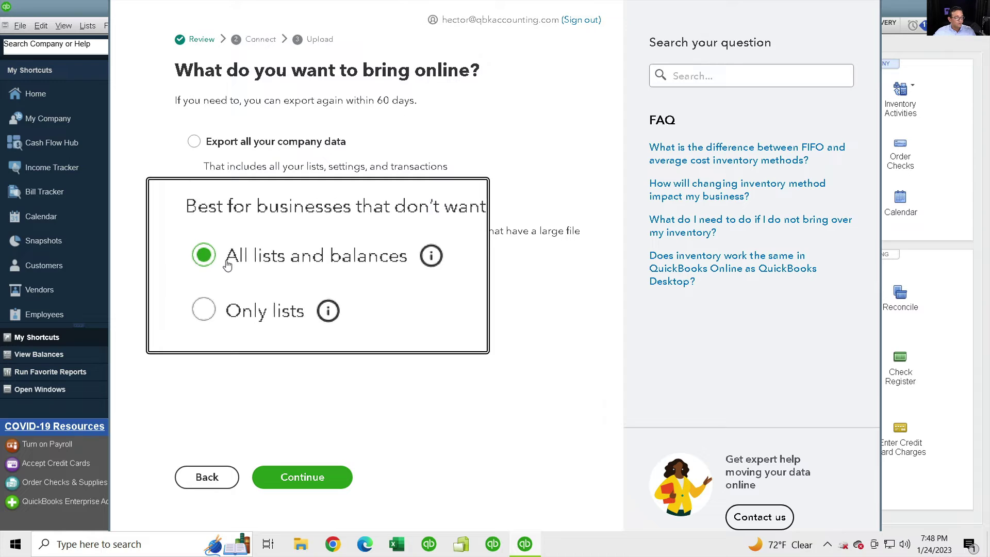
pyautogui.click(205, 146)
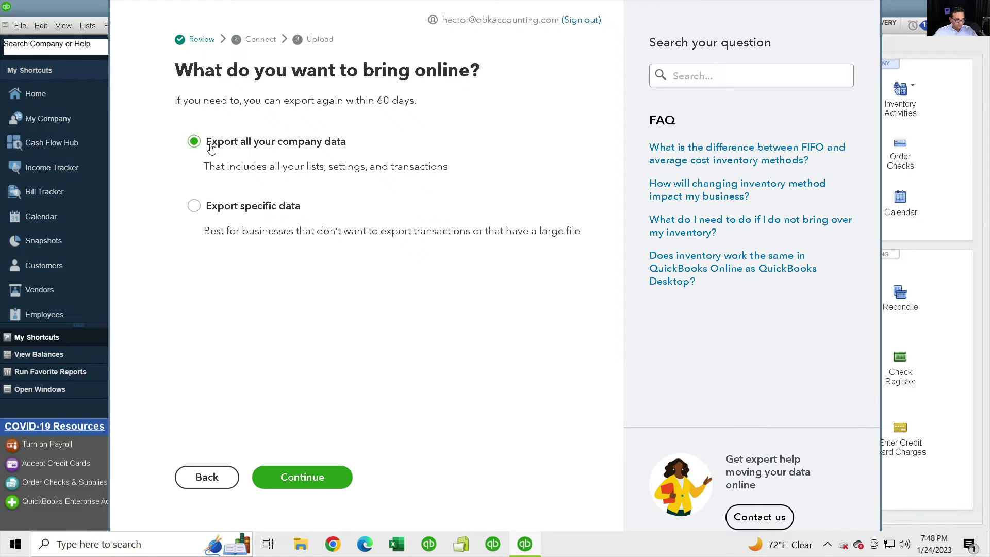
pyautogui.click(312, 477)
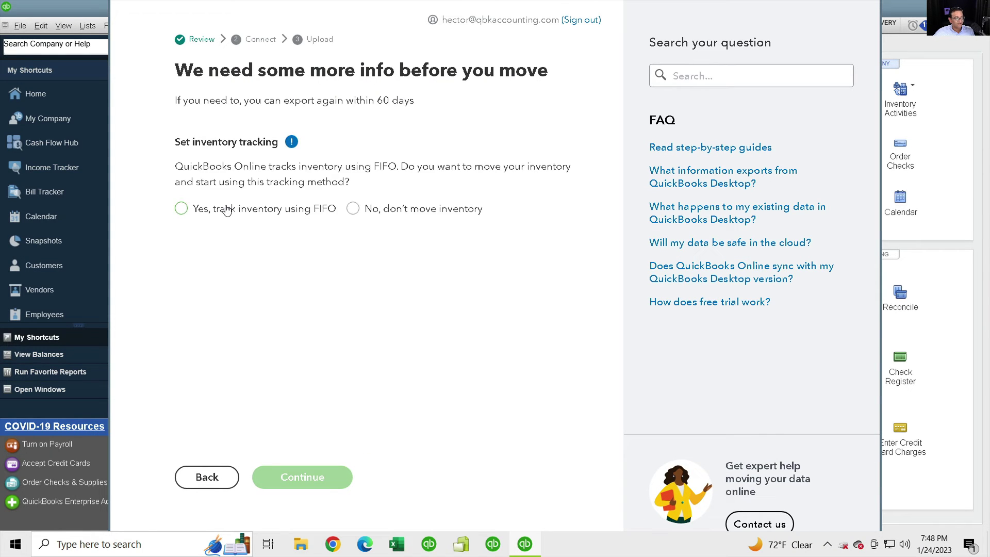
# Step: Try FIFO tracking with a 01/01/2023 start date, then choose not to move inventory and continue
pyautogui.click(354, 211)
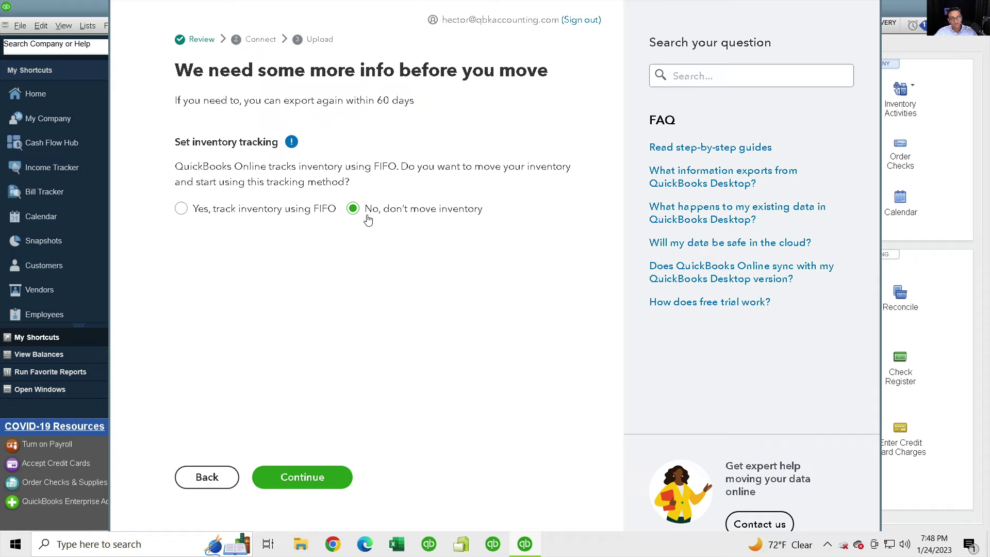
pyautogui.click(205, 210)
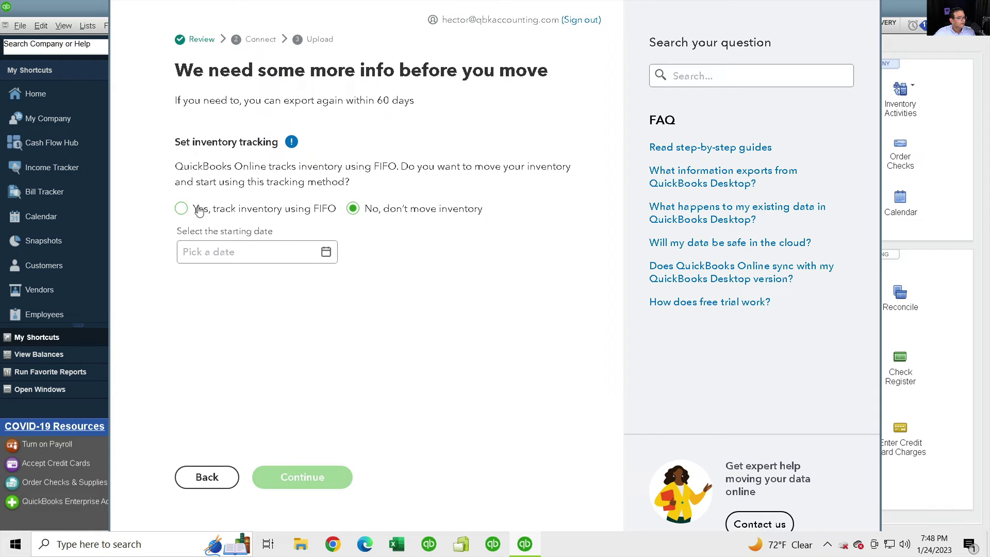
pyautogui.click(327, 252)
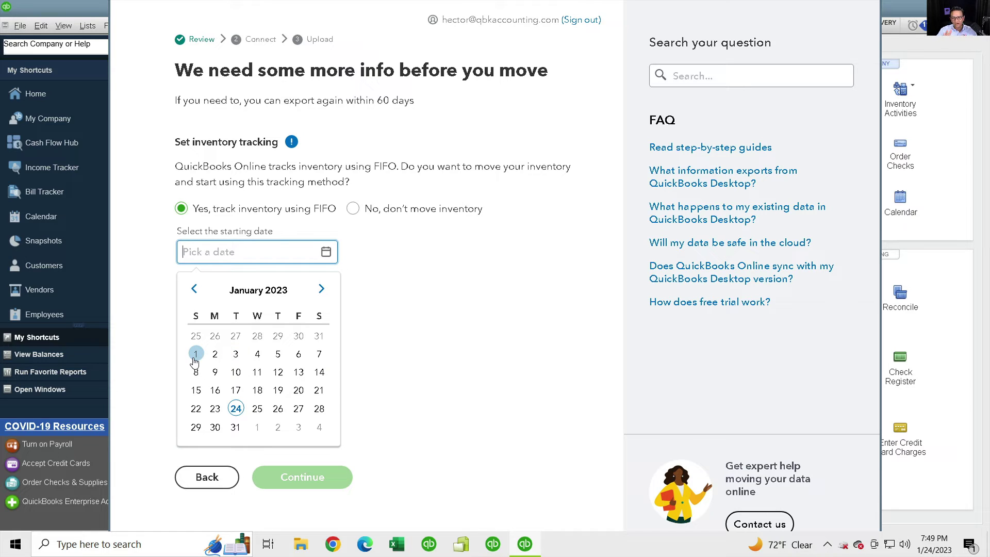
pyautogui.click(196, 355)
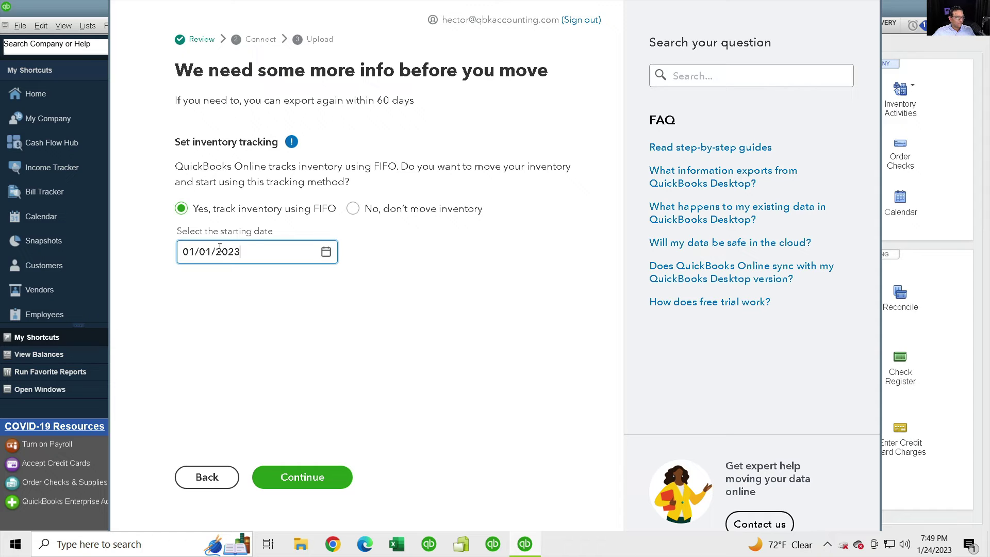
pyautogui.click(353, 209)
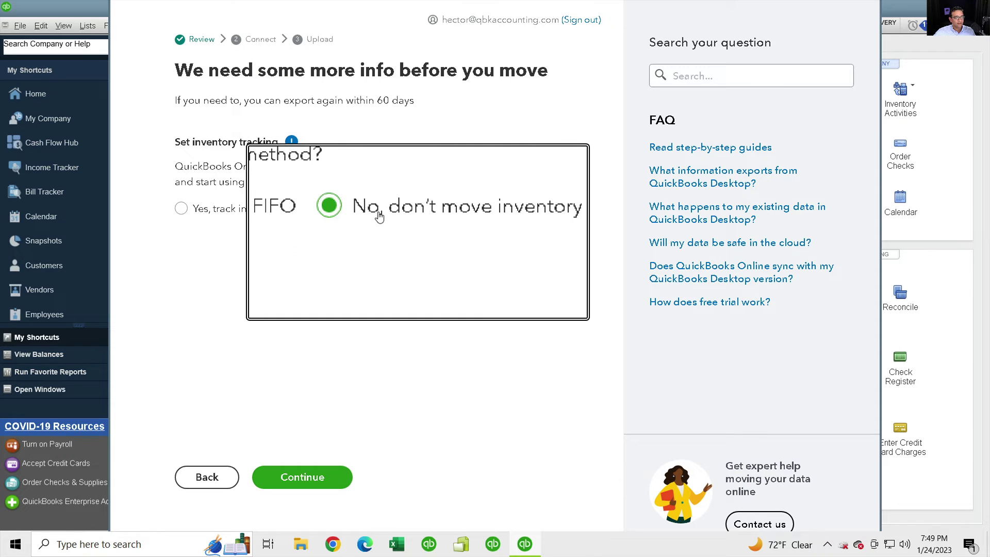
pyautogui.click(311, 482)
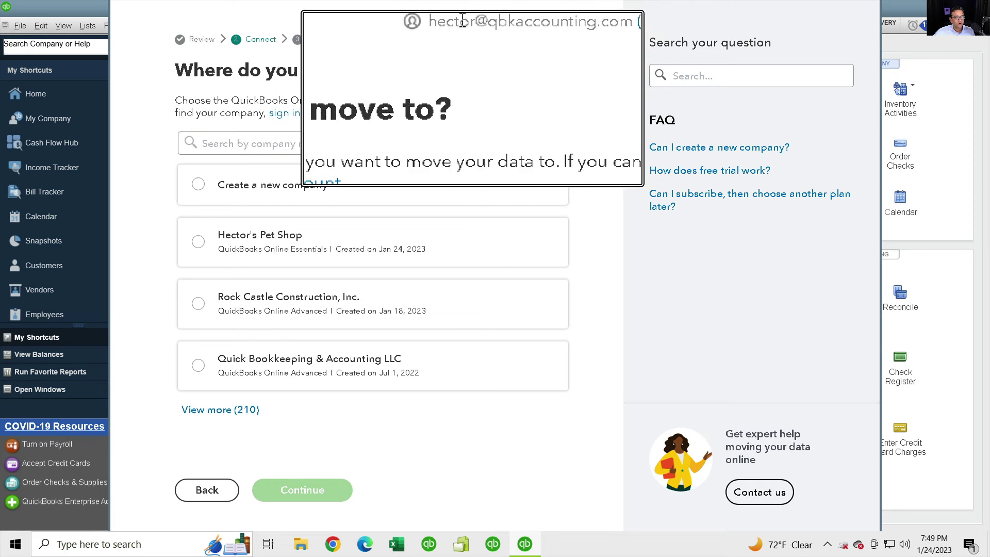
# Step: Choose the existing pet shop company on QuickBooks Online Essentials instead of creating a new company
pyautogui.moveTo(459, 19); pyautogui.dragTo(553, 20)
pyautogui.click(551, 37)
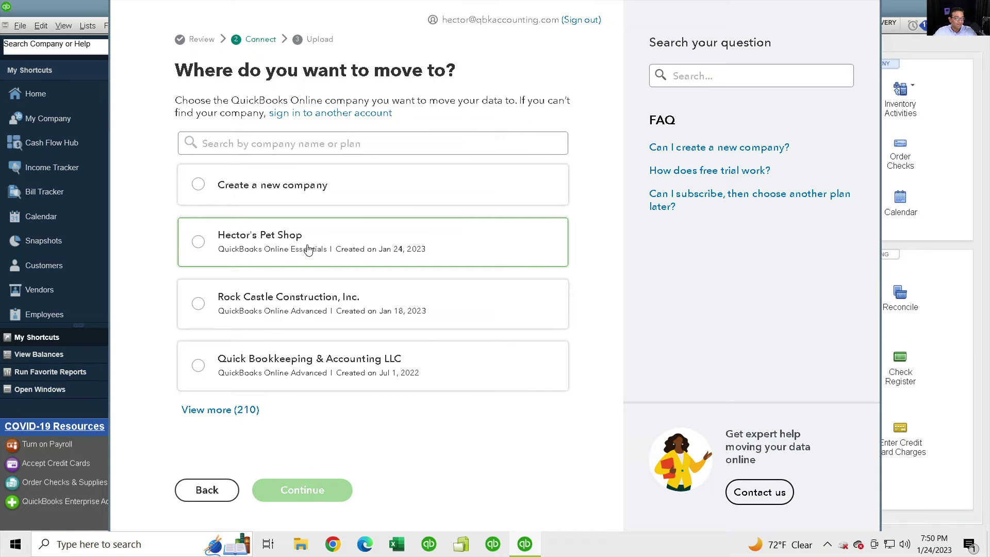
pyautogui.click(230, 192)
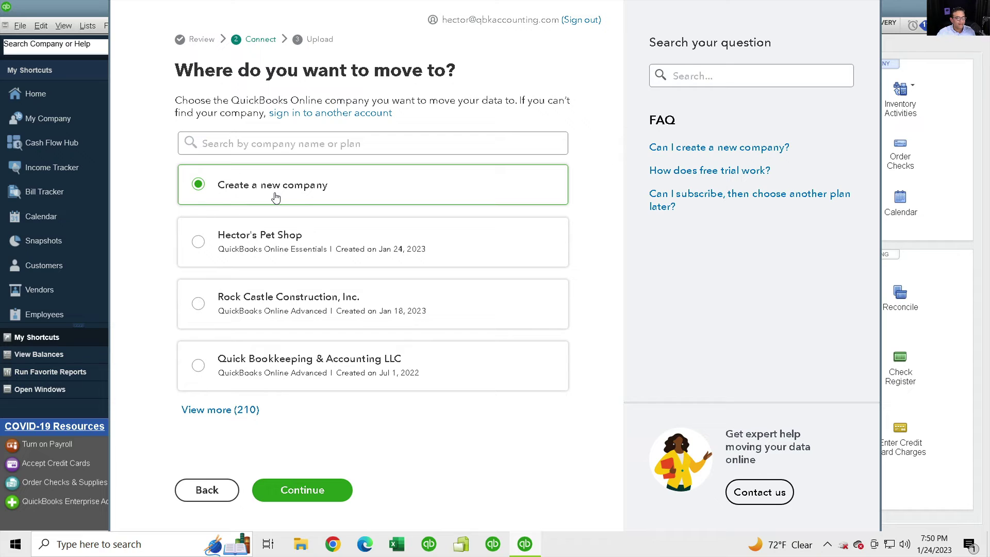
pyautogui.click(277, 246)
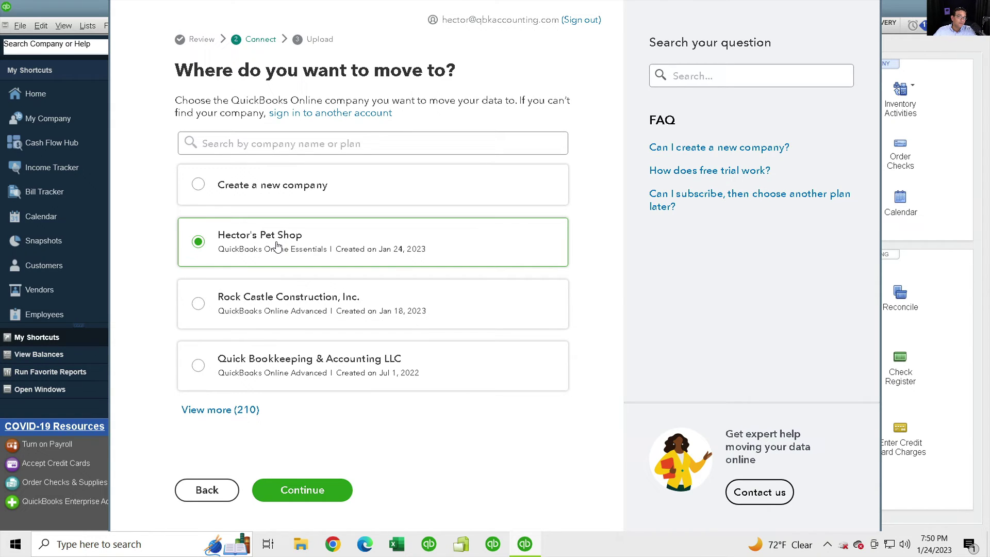
# Step: Confirm the pet shop company as destination, review the ready-to-go summary, and start the export
pyautogui.click(312, 496)
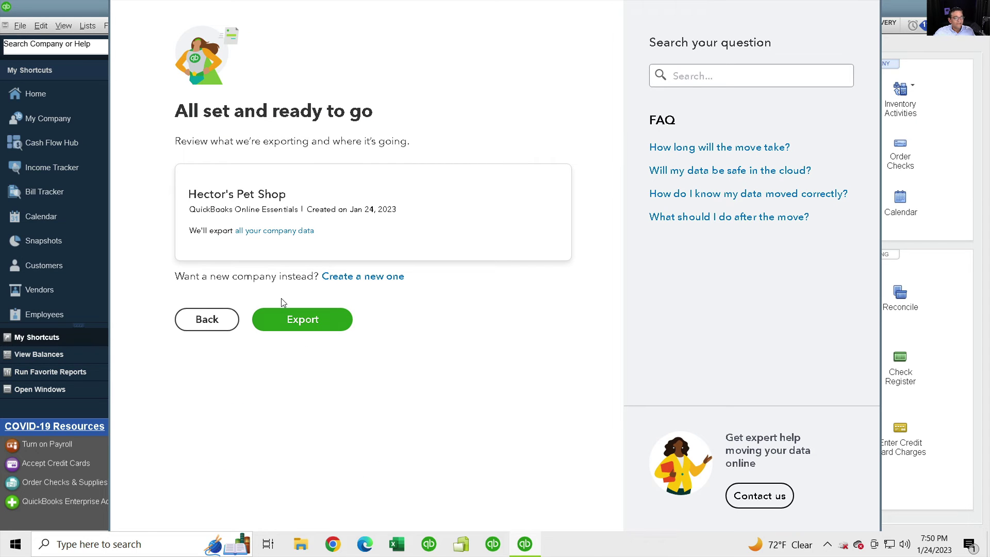
pyautogui.moveTo(201, 276); pyautogui.dragTo(434, 290)
pyautogui.click(435, 290)
pyautogui.moveTo(187, 195); pyautogui.dragTo(307, 198)
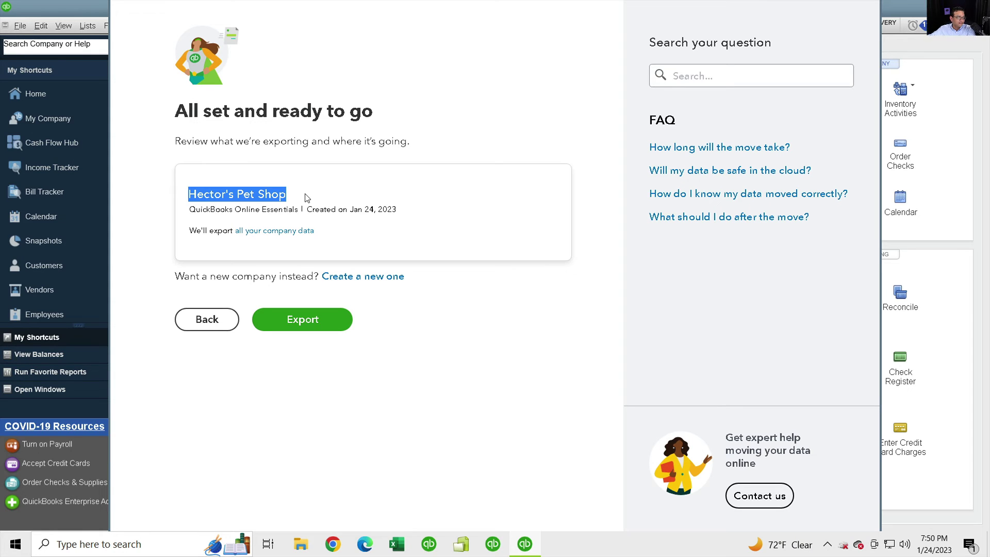
pyautogui.click(301, 320)
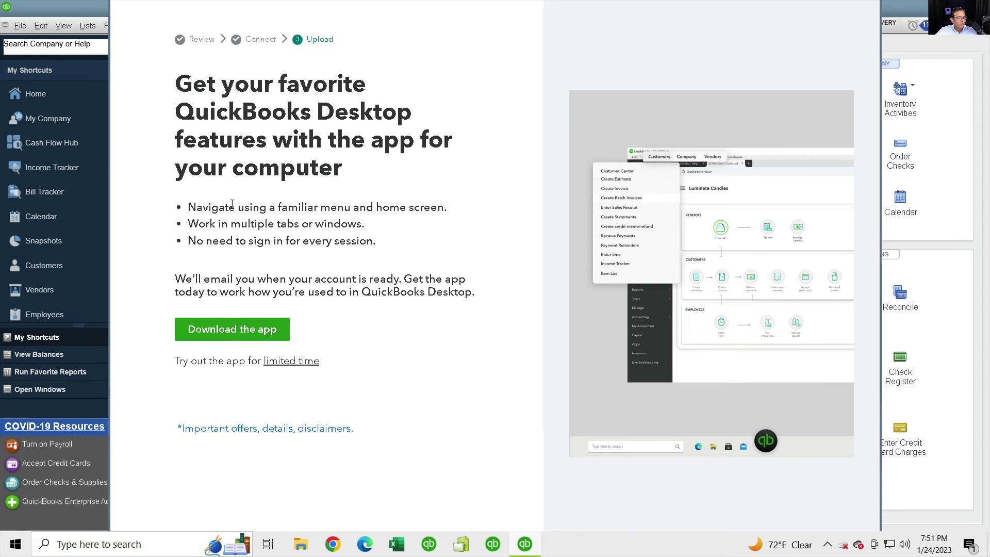
# Step: Read the Upload page's note about the account-ready email, then close the migration window with Alt+F4
pyautogui.moveTo(200, 207); pyautogui.dragTo(339, 278)
pyautogui.moveTo(212, 279); pyautogui.dragTo(362, 278)
pyautogui.moveTo(433, 274); pyautogui.dragTo(451, 274)
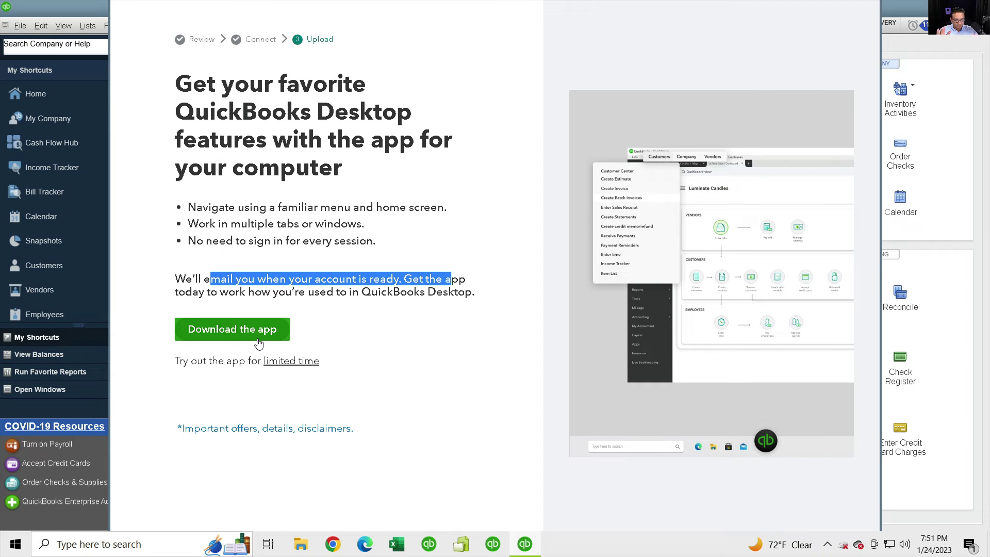
pyautogui.click(384, 226)
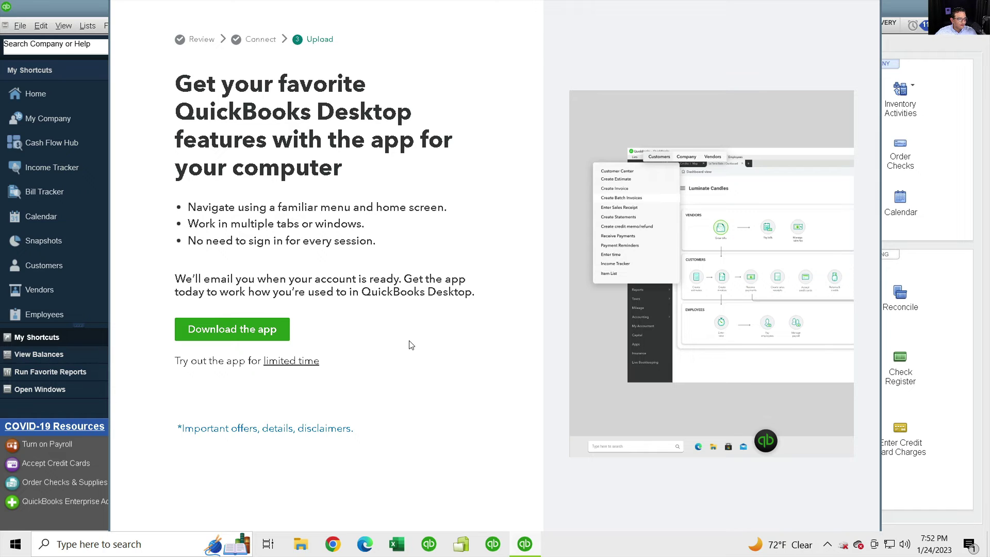
pyautogui.hotkey('alt', 'F4')
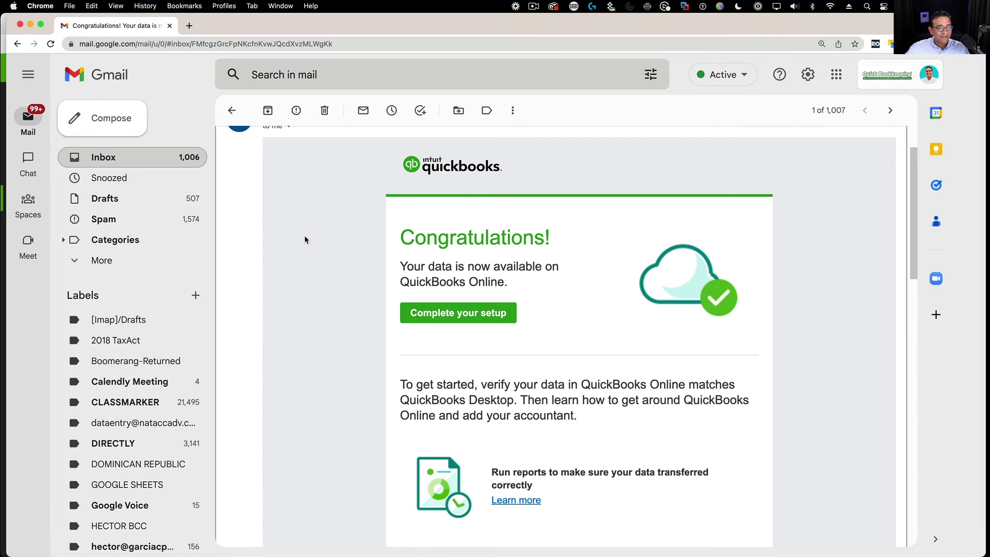
# Step: Read the migration congratulations message in the QuickBooks e-mail
pyautogui.moveTo(304, 240); pyautogui.dragTo(551, 294)
pyautogui.click(542, 313)
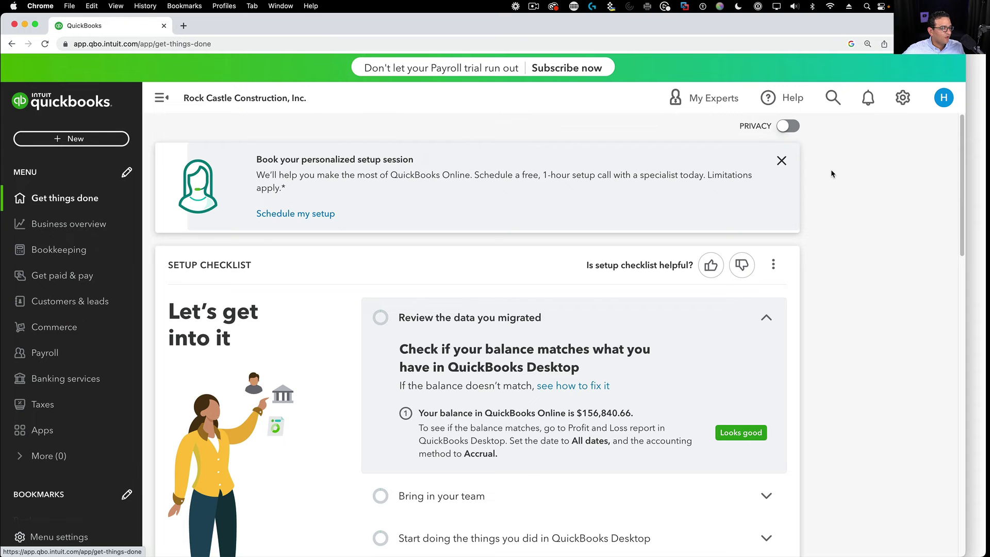
# Step: Open the Profit and Loss report from Reports
pyautogui.click(43, 226)
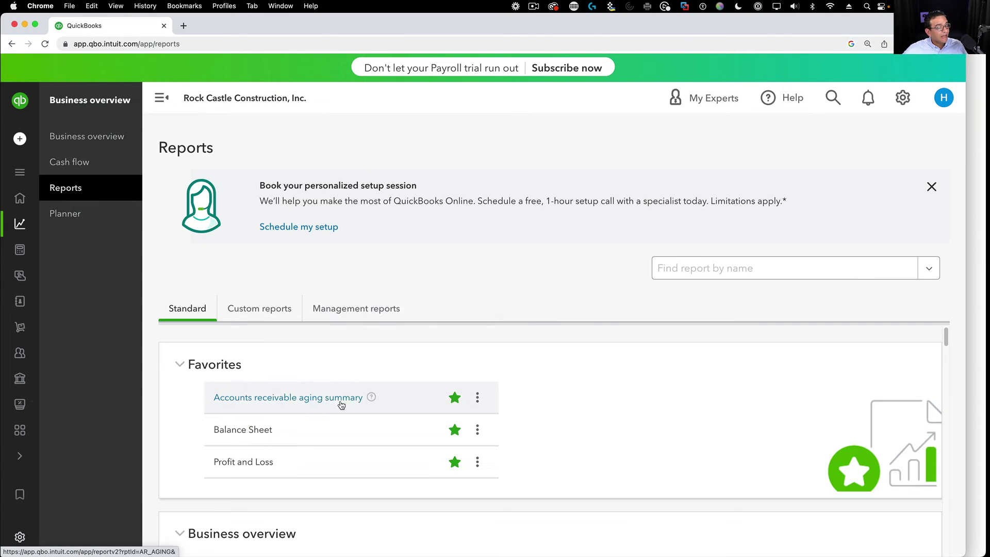
pyautogui.scroll(-1, 340, 402)
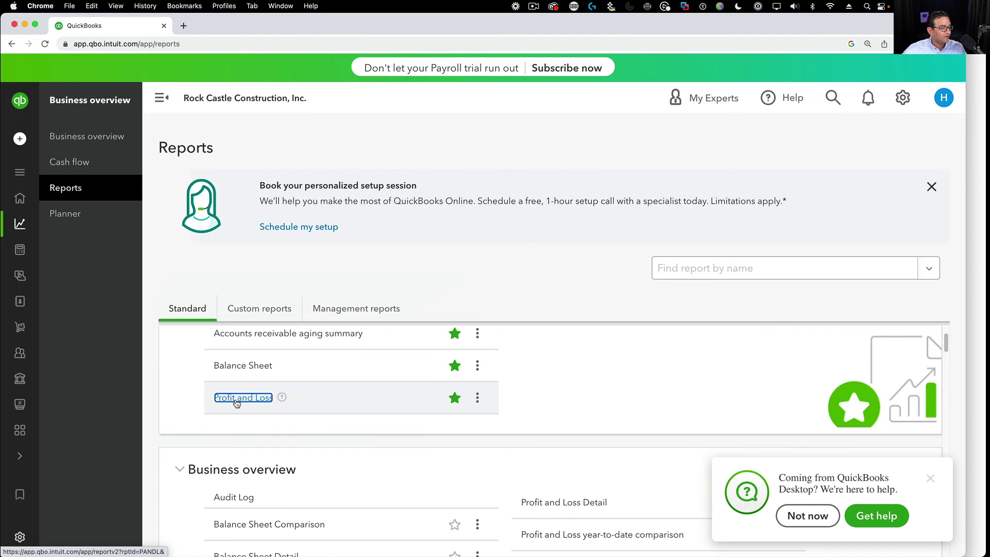
pyautogui.click(236, 399)
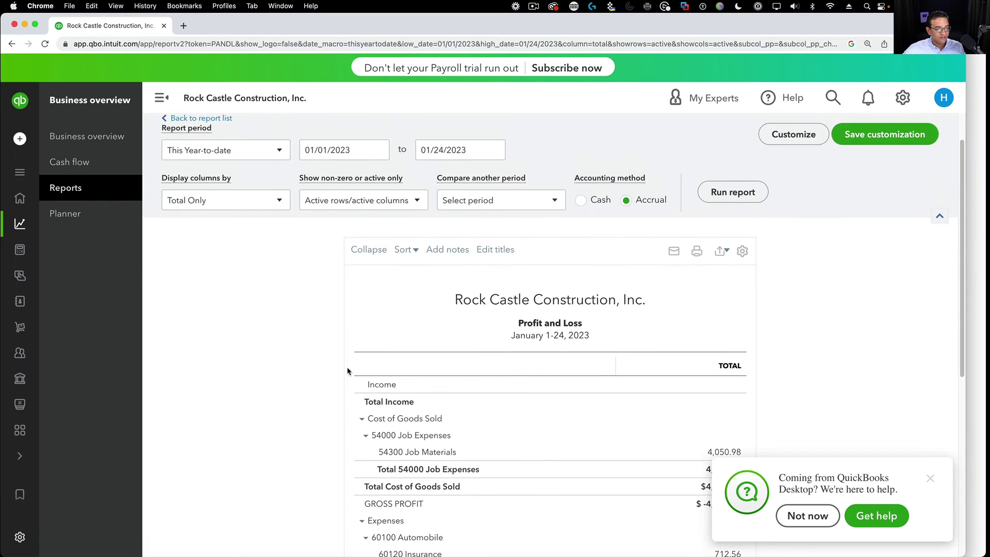
pyautogui.scroll(1, 340, 363)
# Step: Run it for All Dates and scroll down to net income of $156,840.66
pyautogui.click(218, 201)
pyautogui.click(189, 228)
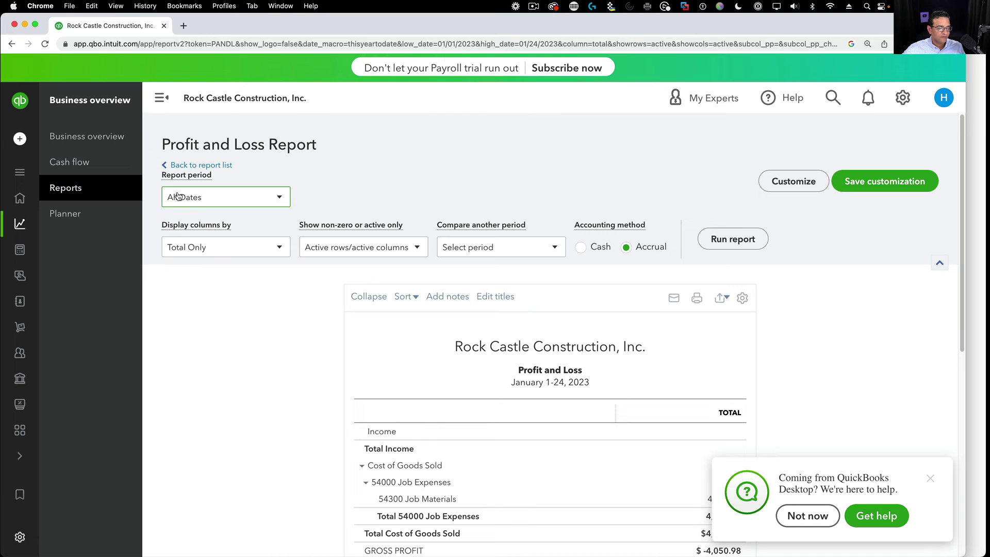
pyautogui.click(731, 240)
pyautogui.scroll(-5, 860, 448)
pyautogui.click(929, 477)
pyautogui.scroll(-8, 761, 438)
pyautogui.scroll(-10, 762, 437)
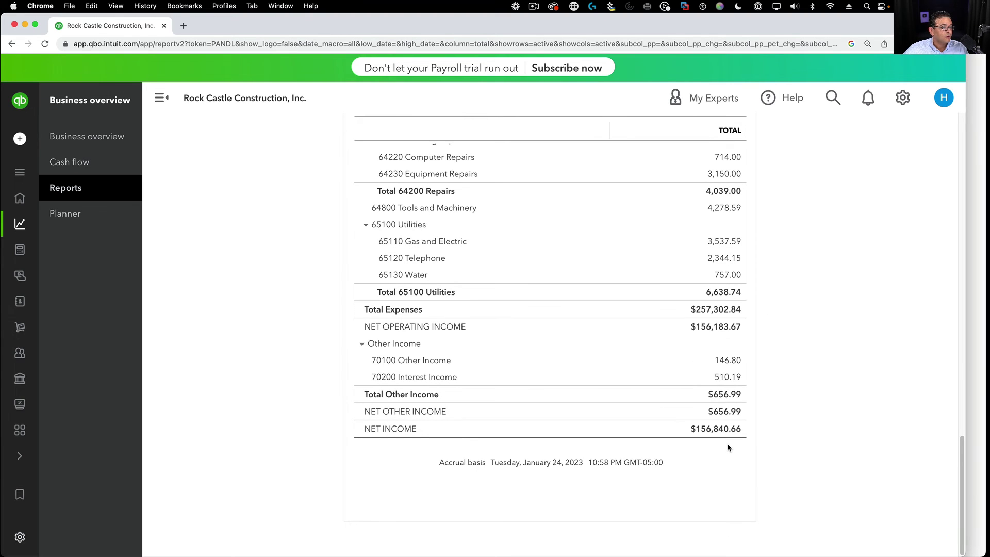
pyautogui.hotkey('ctrl', 'Up')
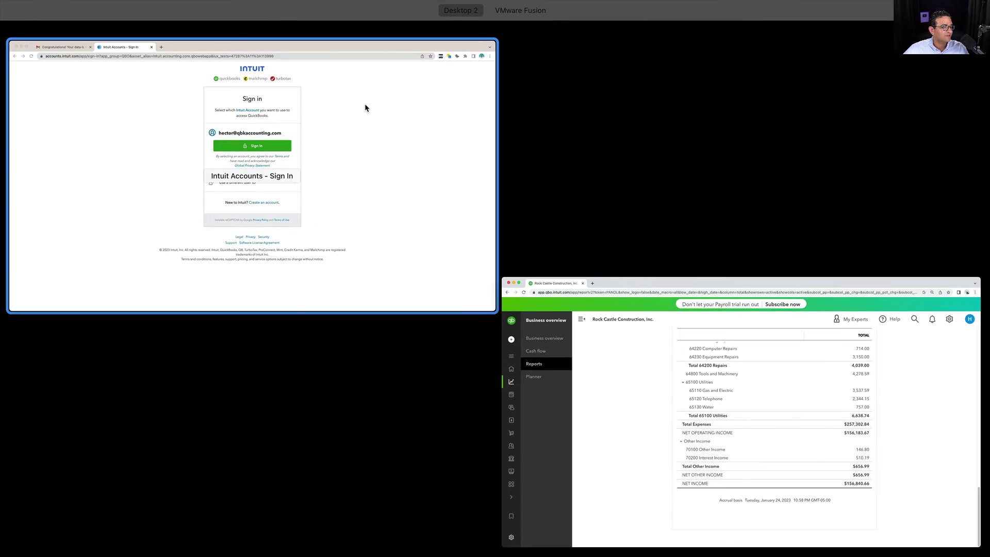
# Step: Check QuickBooks Desktop's Profit & Loss with Dates at All down to Net Income, then return to Online
pyautogui.hotkey('ctrl', 'Up')
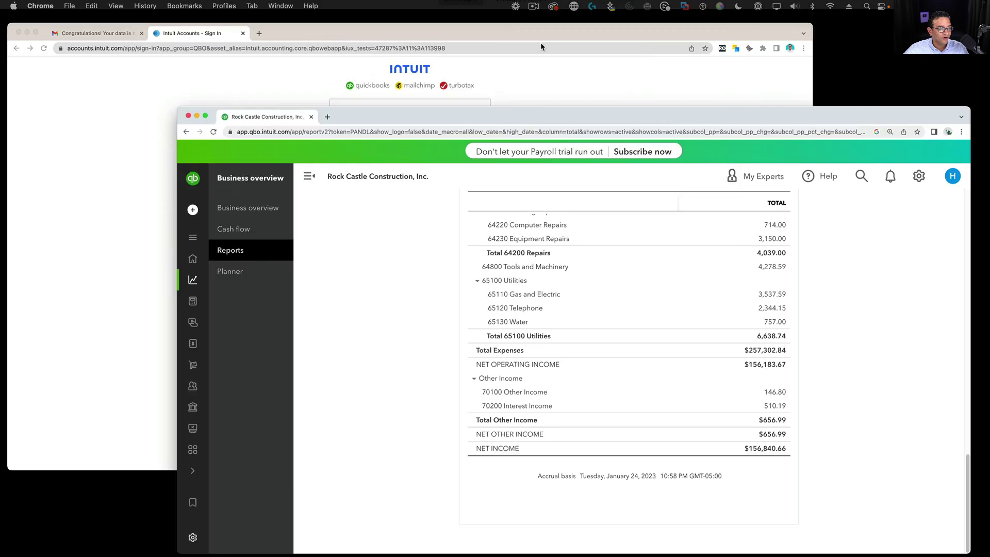
pyautogui.hotkey('ctrl', 'Up')
pyautogui.click(519, 21)
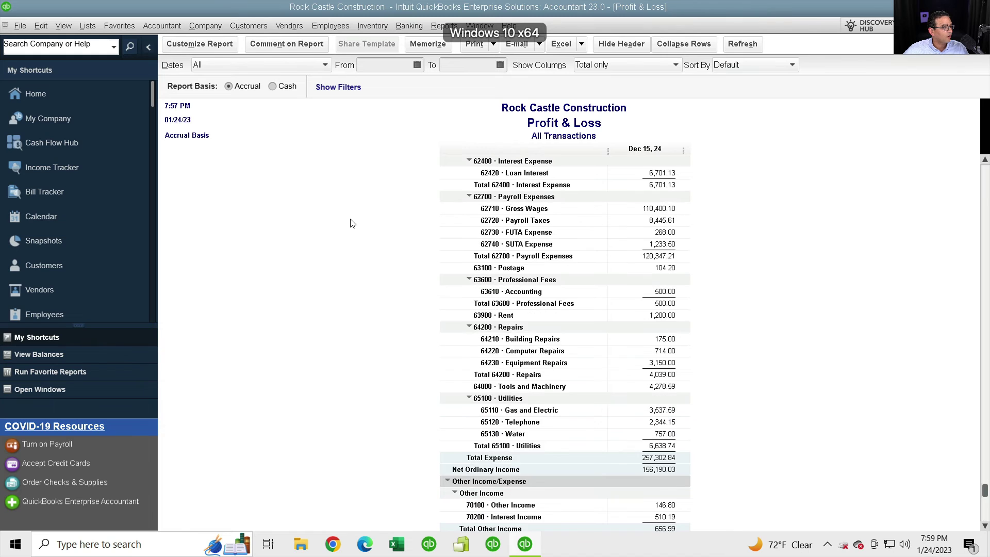
pyautogui.scroll(5, 398, 235)
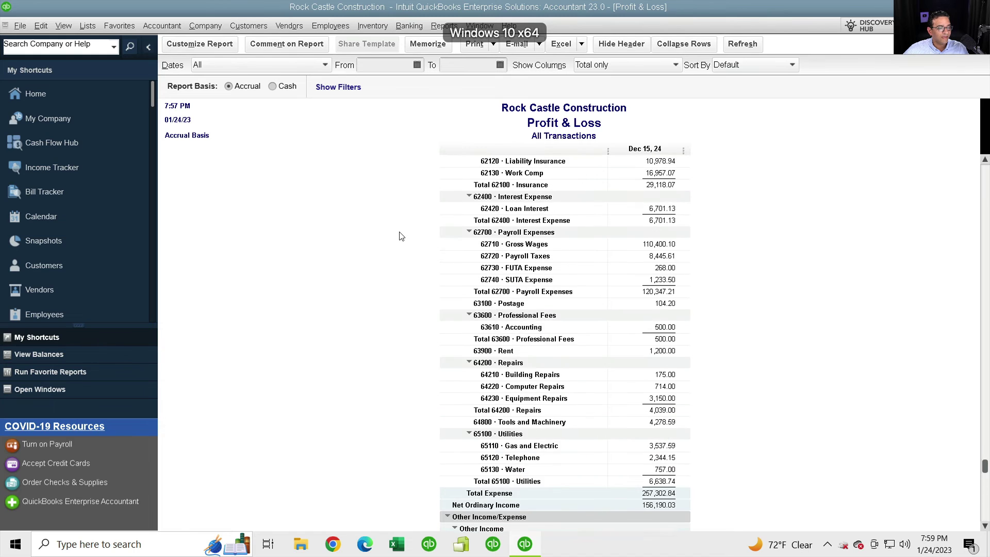
pyautogui.click(222, 69)
pyautogui.click(199, 82)
pyautogui.scroll(-3, 747, 367)
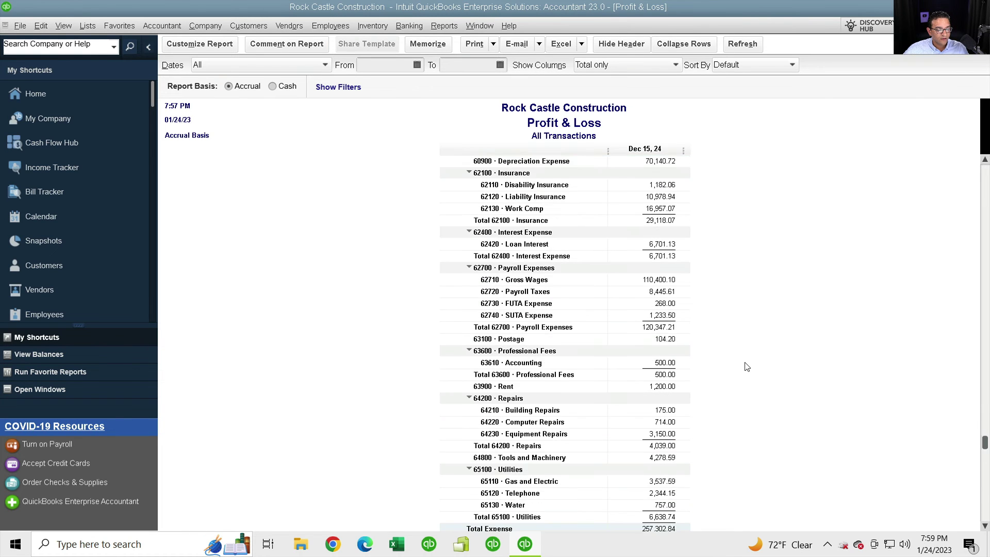
pyautogui.scroll(-3, 747, 366)
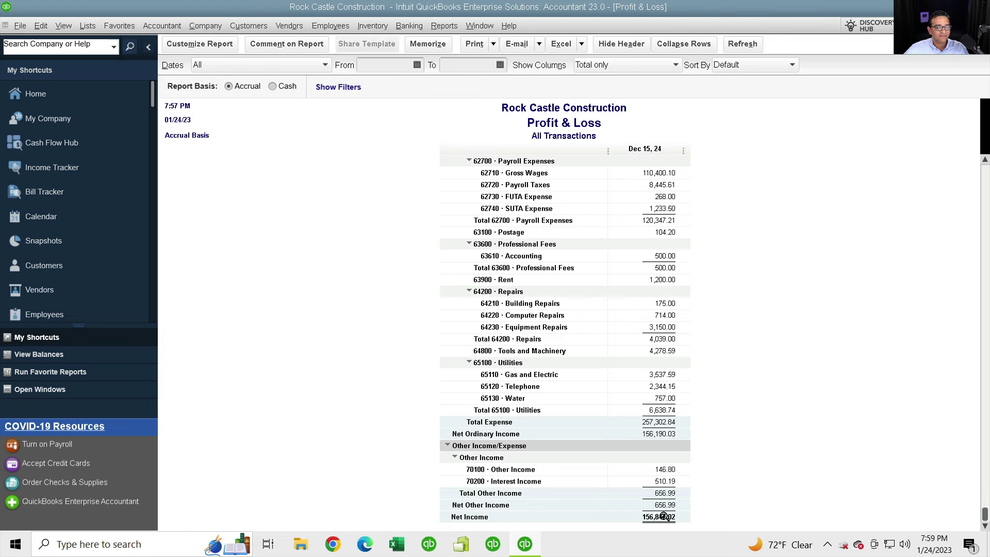
pyautogui.hotkey('ctrl', 'Left')
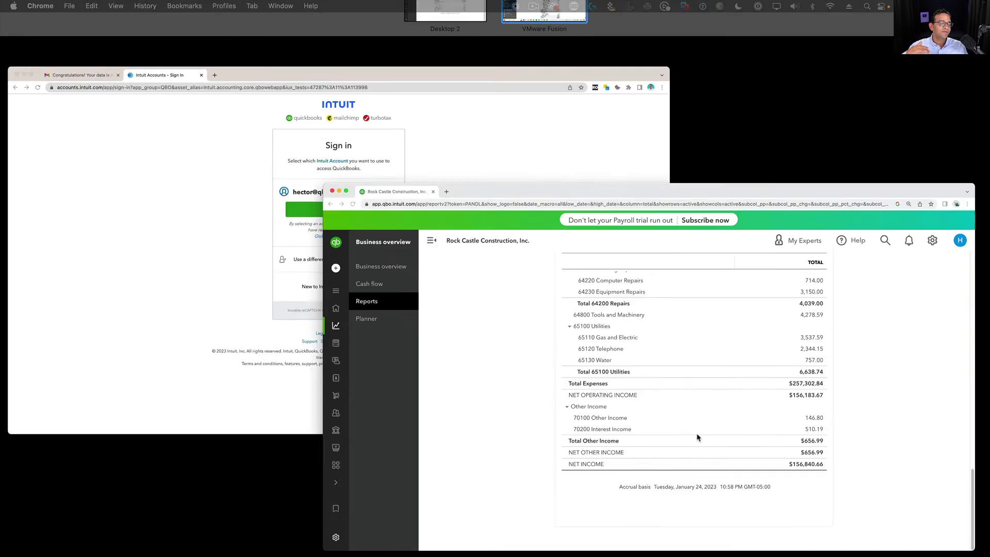
pyautogui.click(697, 437)
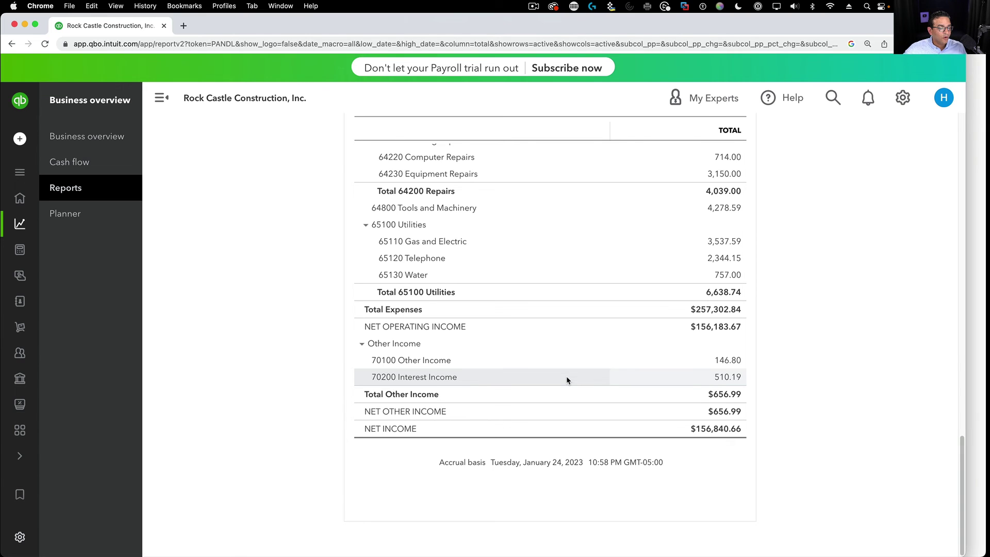
# Step: Set the QuickBooks Online report period back to All Dates
pyautogui.hotkey('alt', 'shift', 'l')
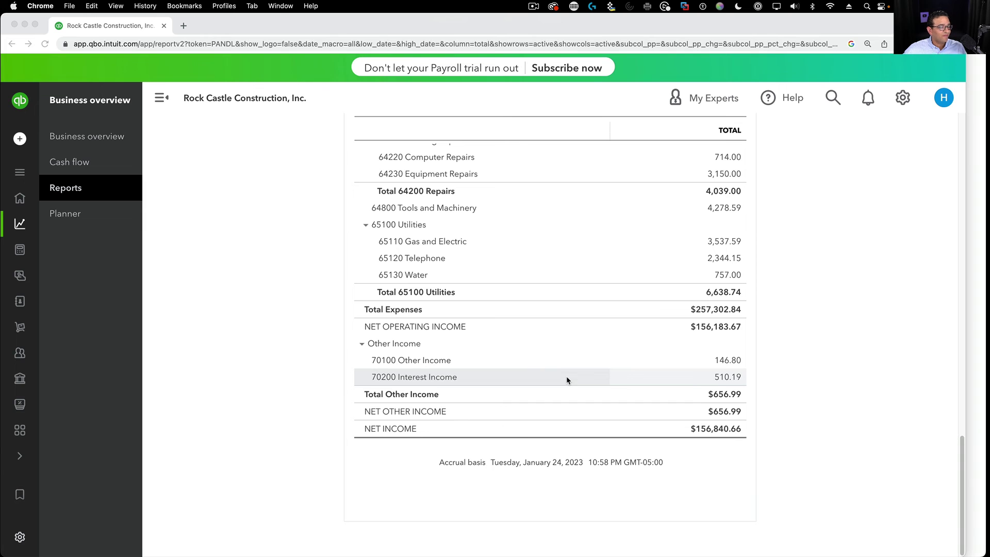
pyautogui.click(967, 456)
pyautogui.scroll(15, 531, 229)
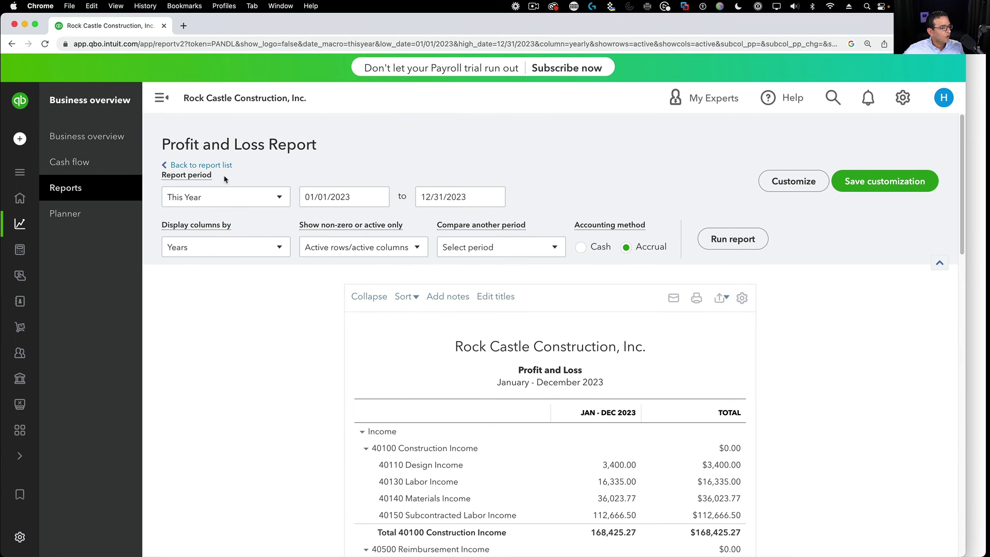
pyautogui.click(217, 196)
pyautogui.click(187, 223)
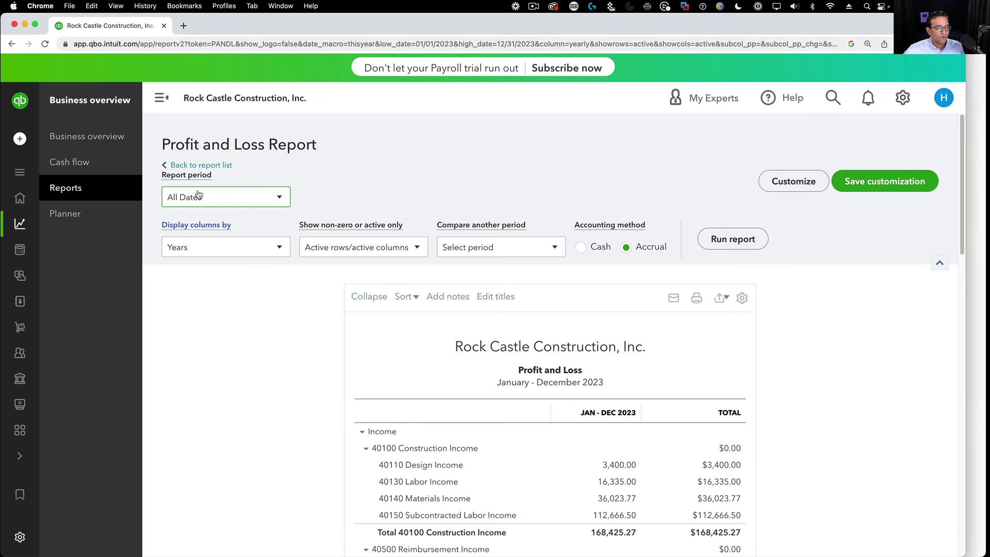
pyautogui.click(195, 197)
pyautogui.click(194, 219)
# Step: Display columns by Years and rerun, showing 2022 net income $17,743.54 and total $156,840.66
pyautogui.click(194, 247)
pyautogui.click(178, 366)
pyautogui.click(732, 239)
pyautogui.click(939, 263)
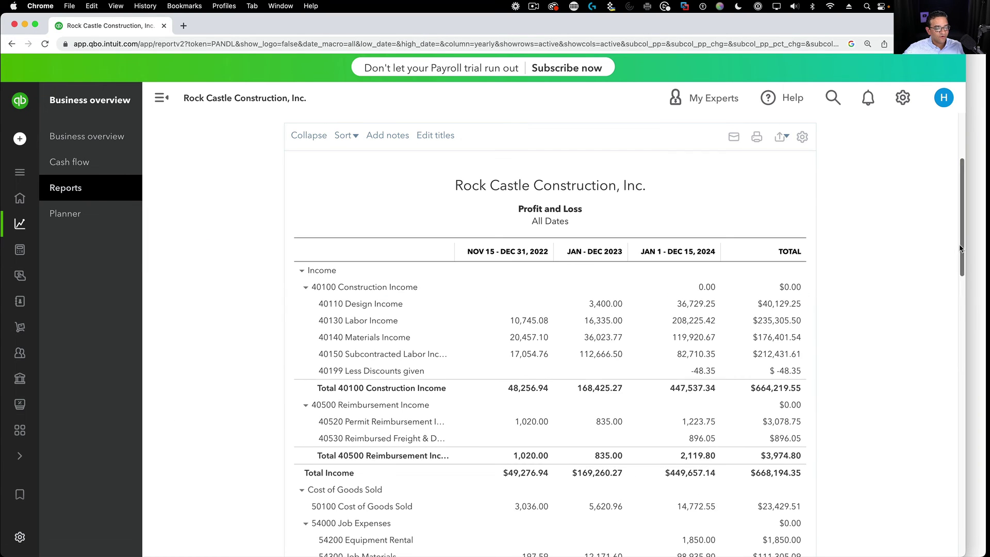
pyautogui.scroll(-15, 941, 254)
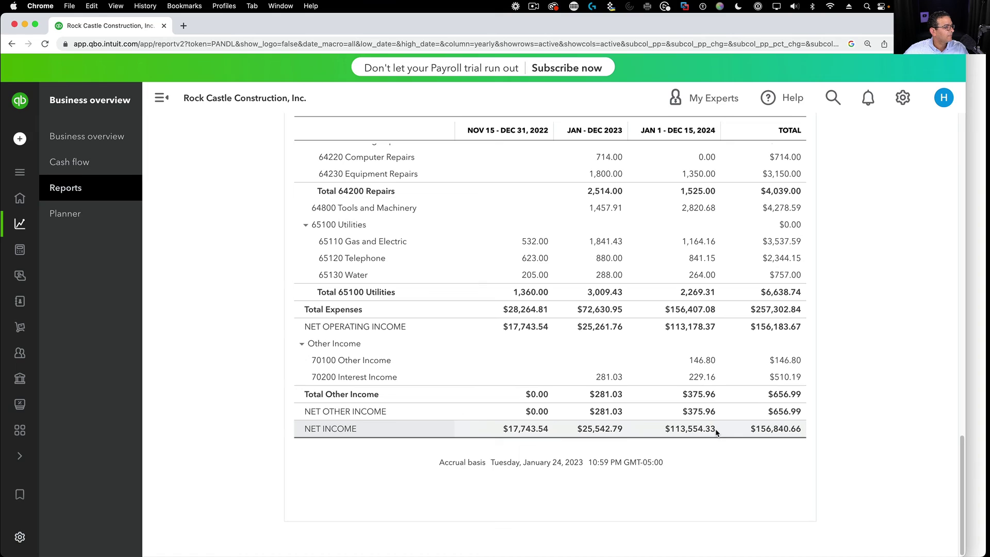
pyautogui.hotkey('ctrl', 'Up')
# Step: Show QuickBooks Desktop's Profit & Loss columns by Year, then switch back to QuickBooks Online
pyautogui.click(522, 26)
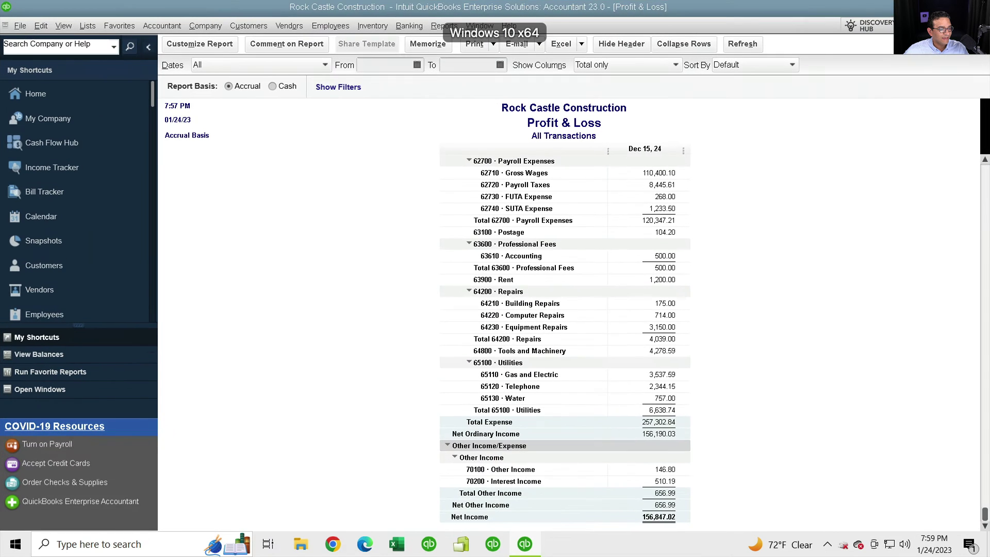
pyautogui.click(602, 67)
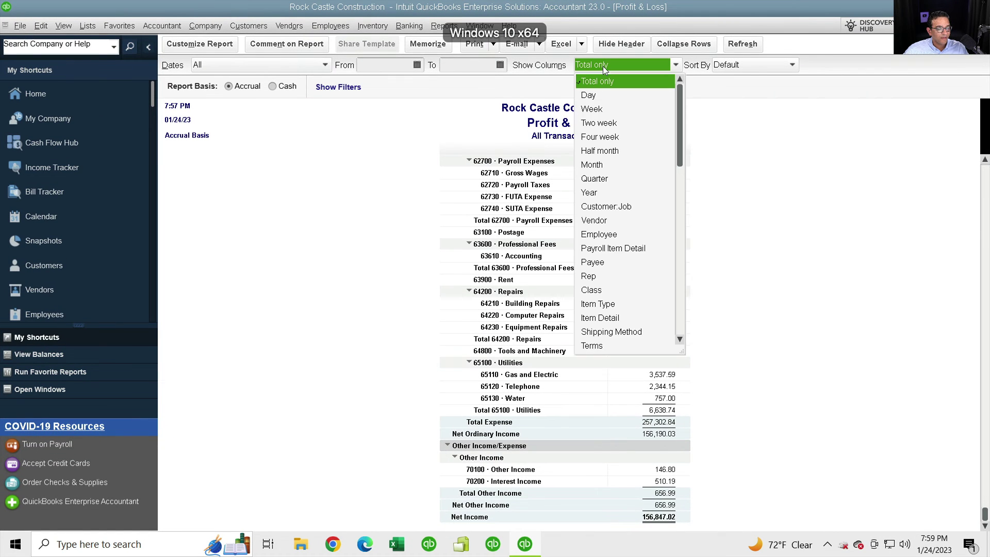
pyautogui.click(602, 193)
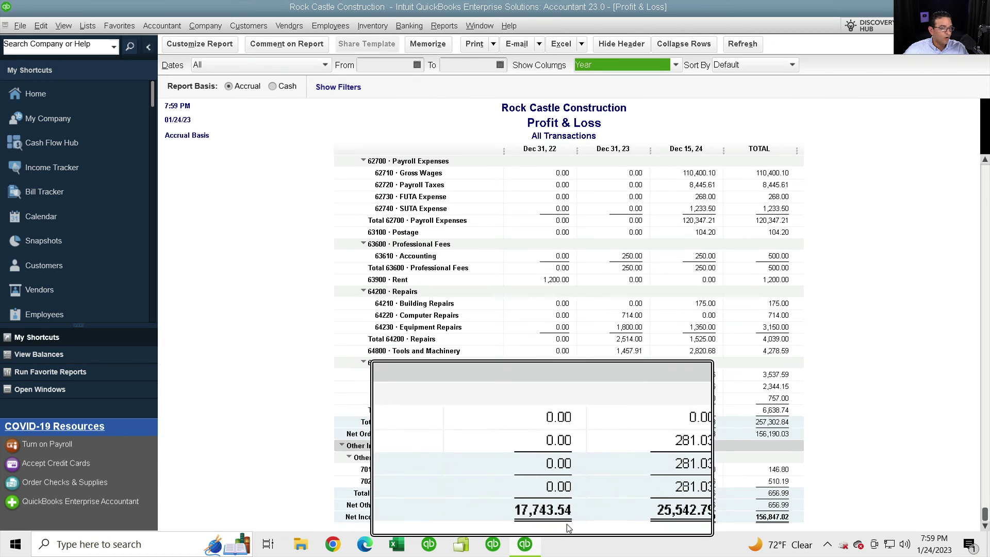
pyautogui.hotkey('ctrl', 'Up')
pyautogui.click(764, 192)
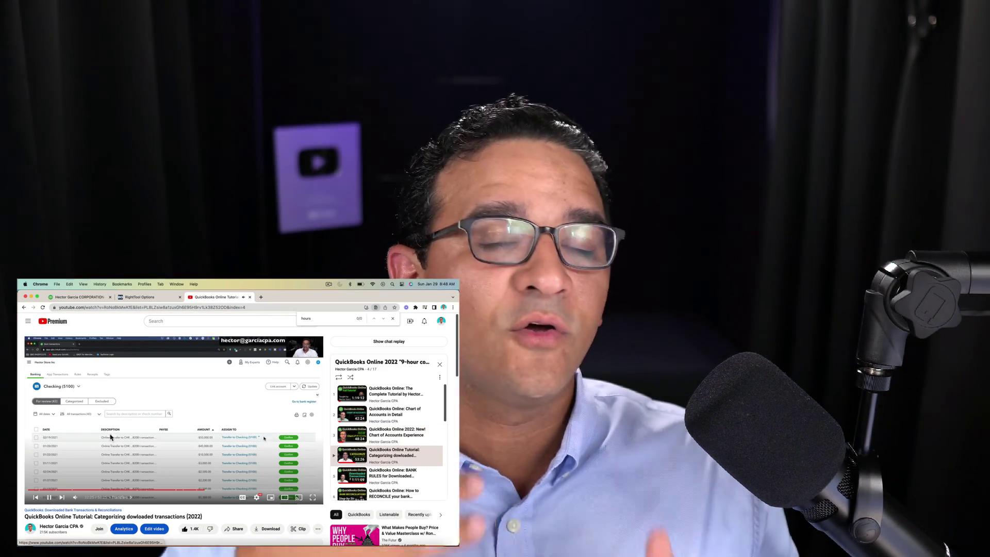
pyautogui.click(50, 497)
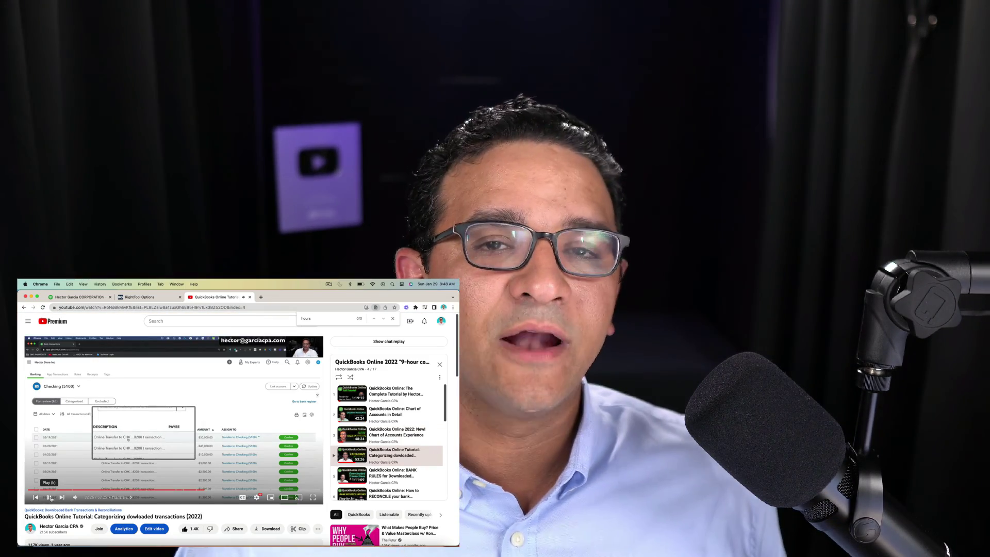